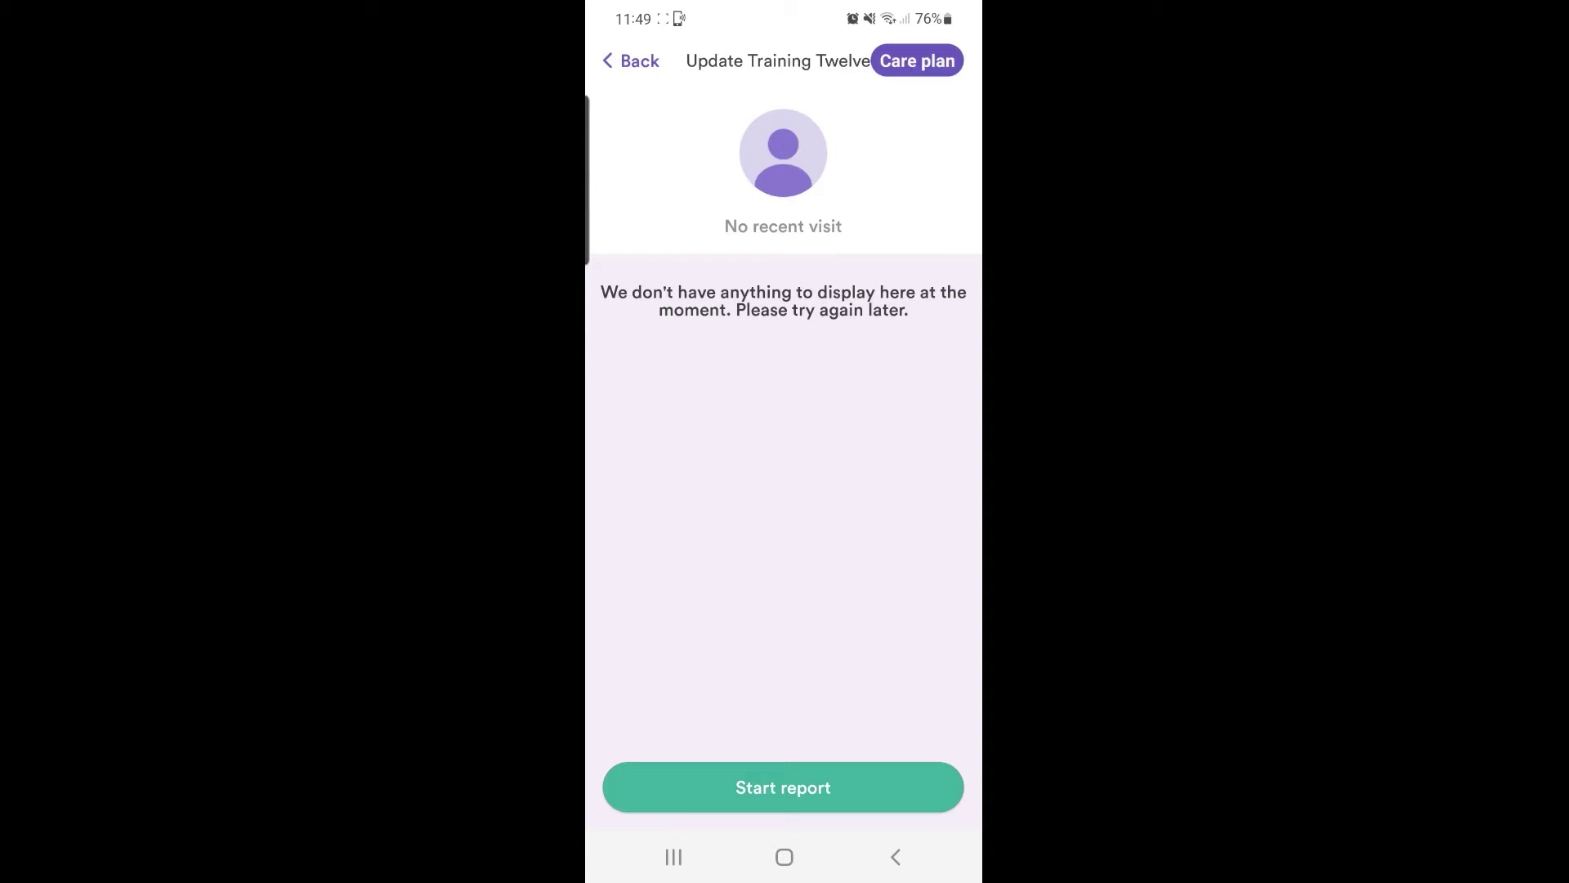
Step: Start a new visit report for the client
{"action": "left_click", "coordinate": [782, 788]}
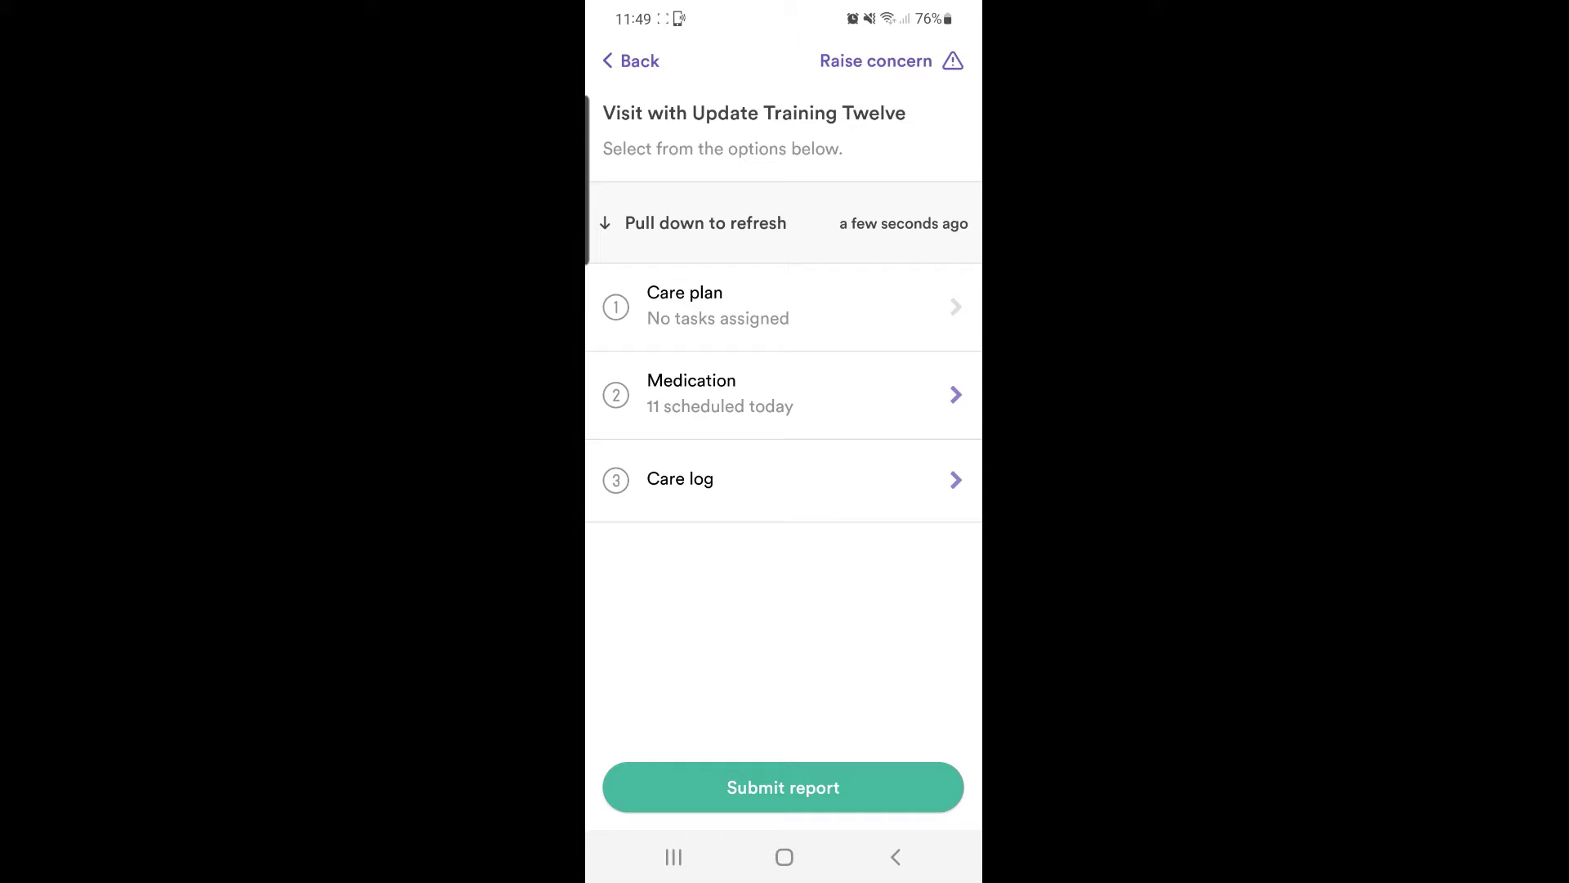
Step: Raise a new concern of type Other, described as 'Unexplained bruise'
{"action": "left_click", "coordinate": [876, 60]}
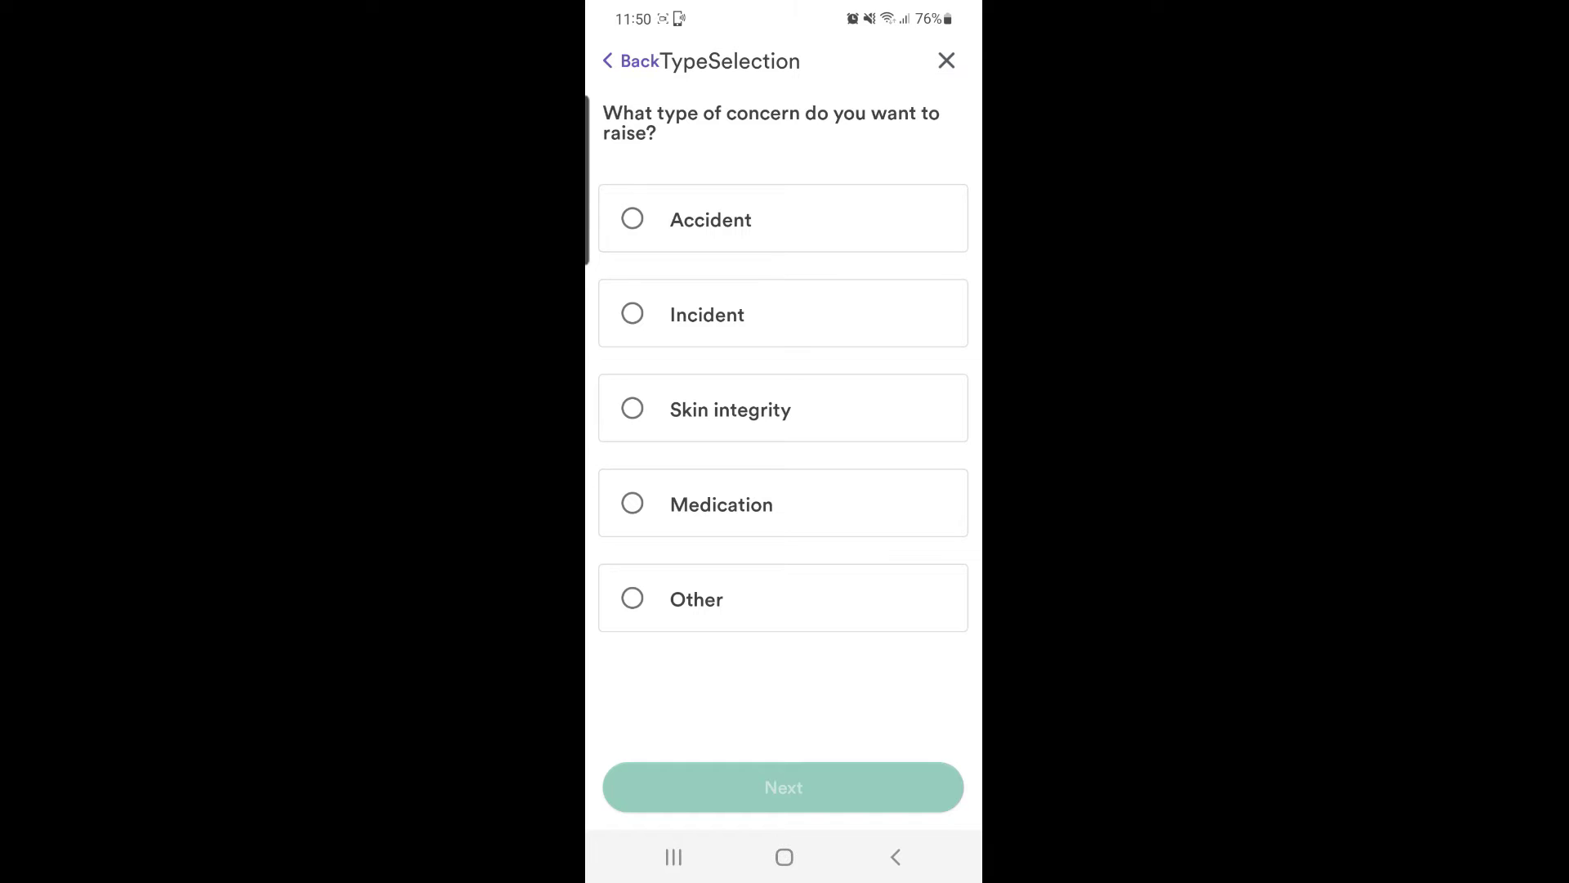
{"action": "left_click", "coordinate": [698, 598]}
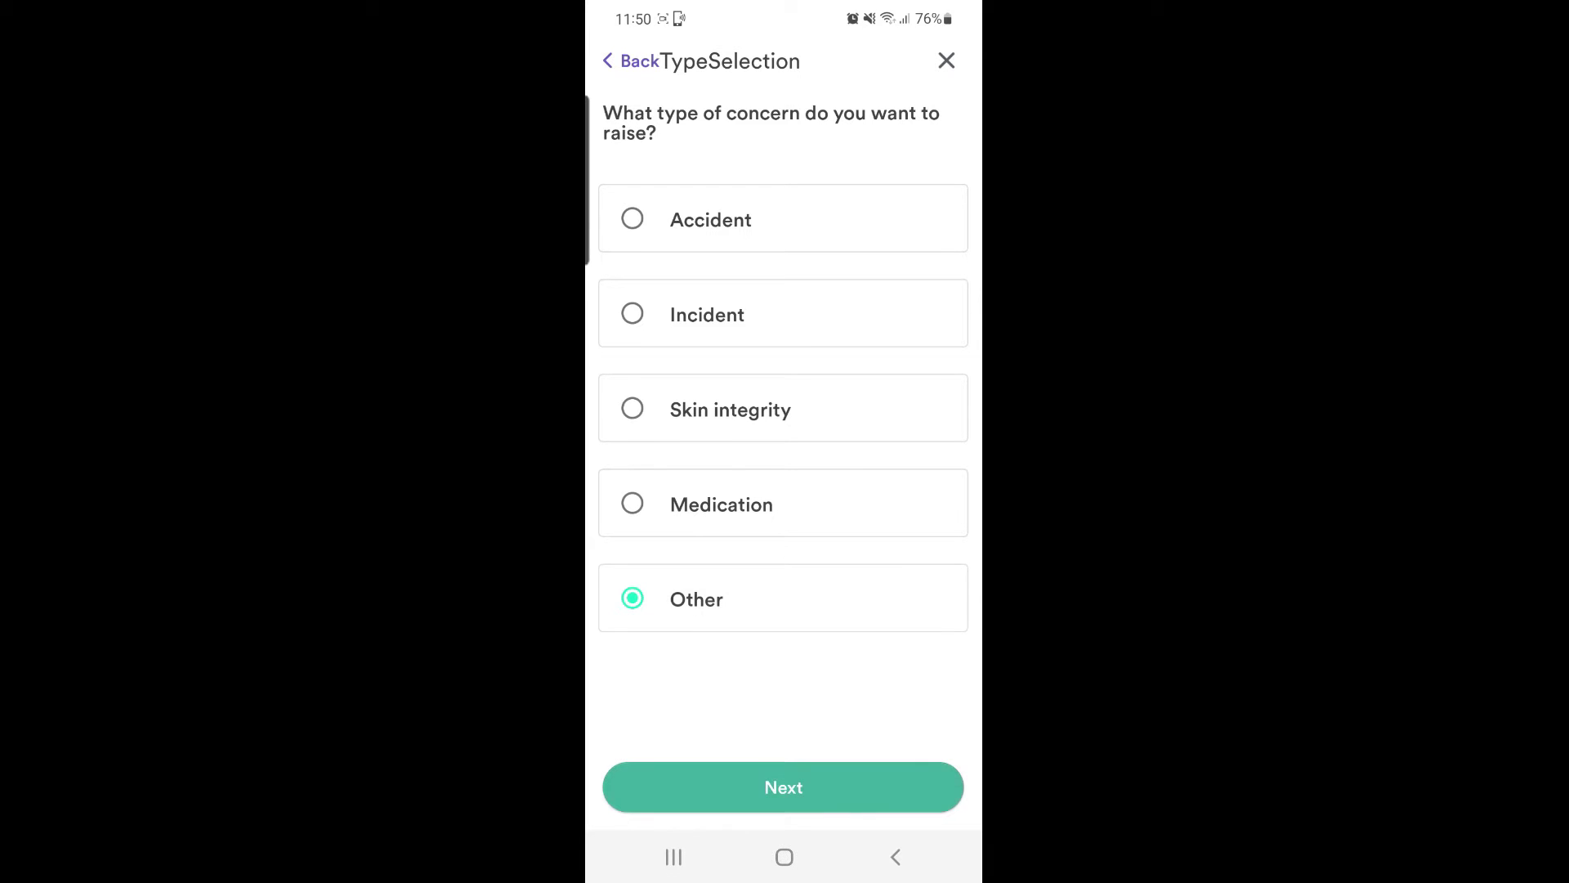
{"action": "left_click", "coordinate": [784, 787]}
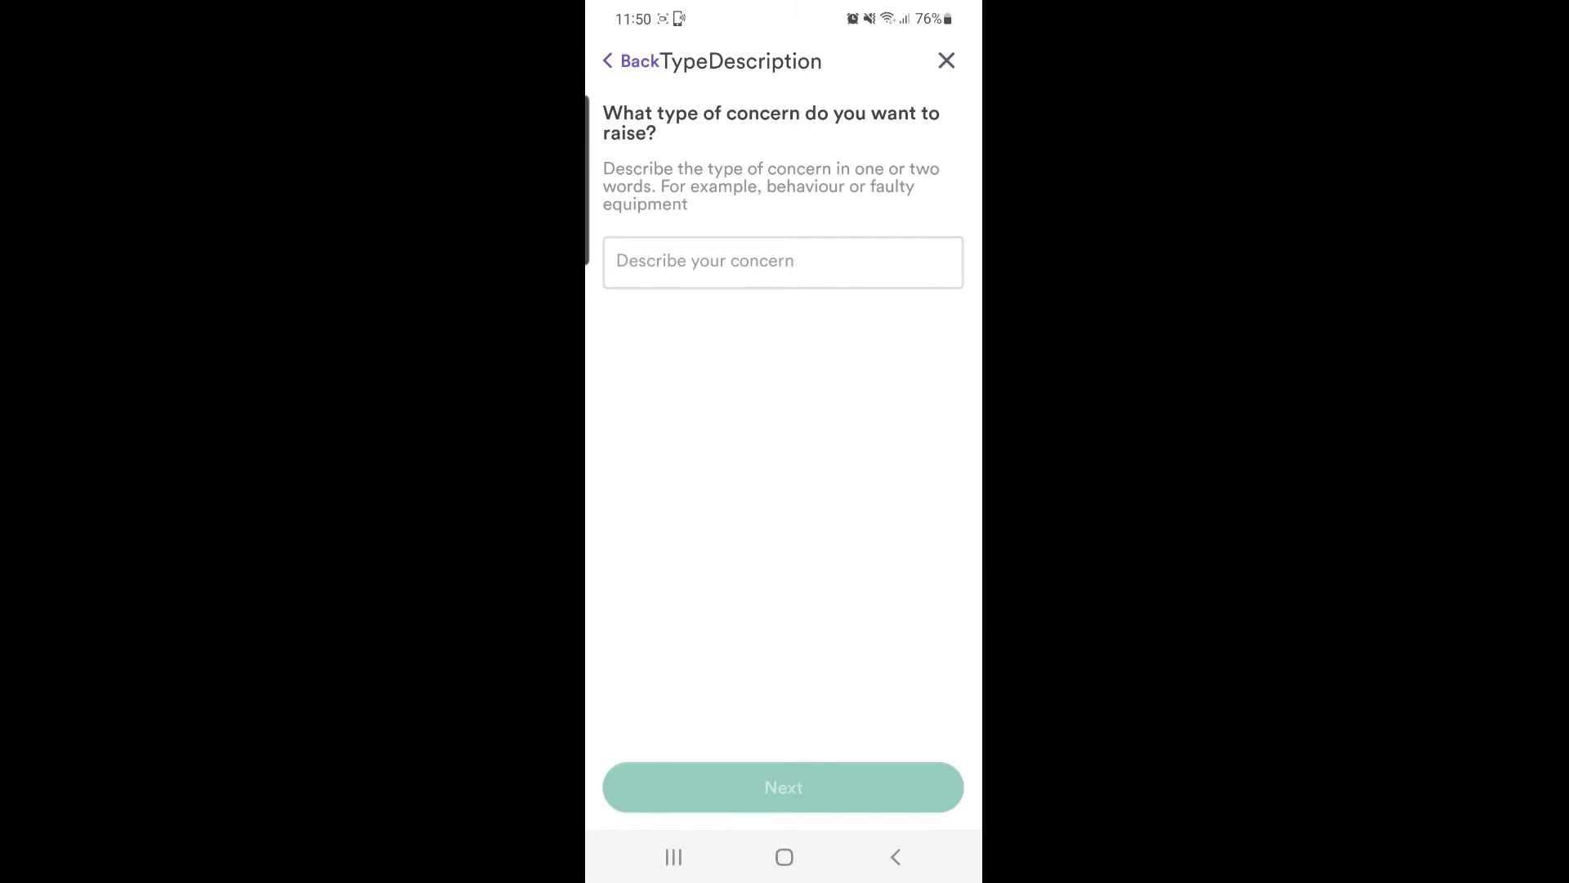
{"action": "type", "text": "Unex"}
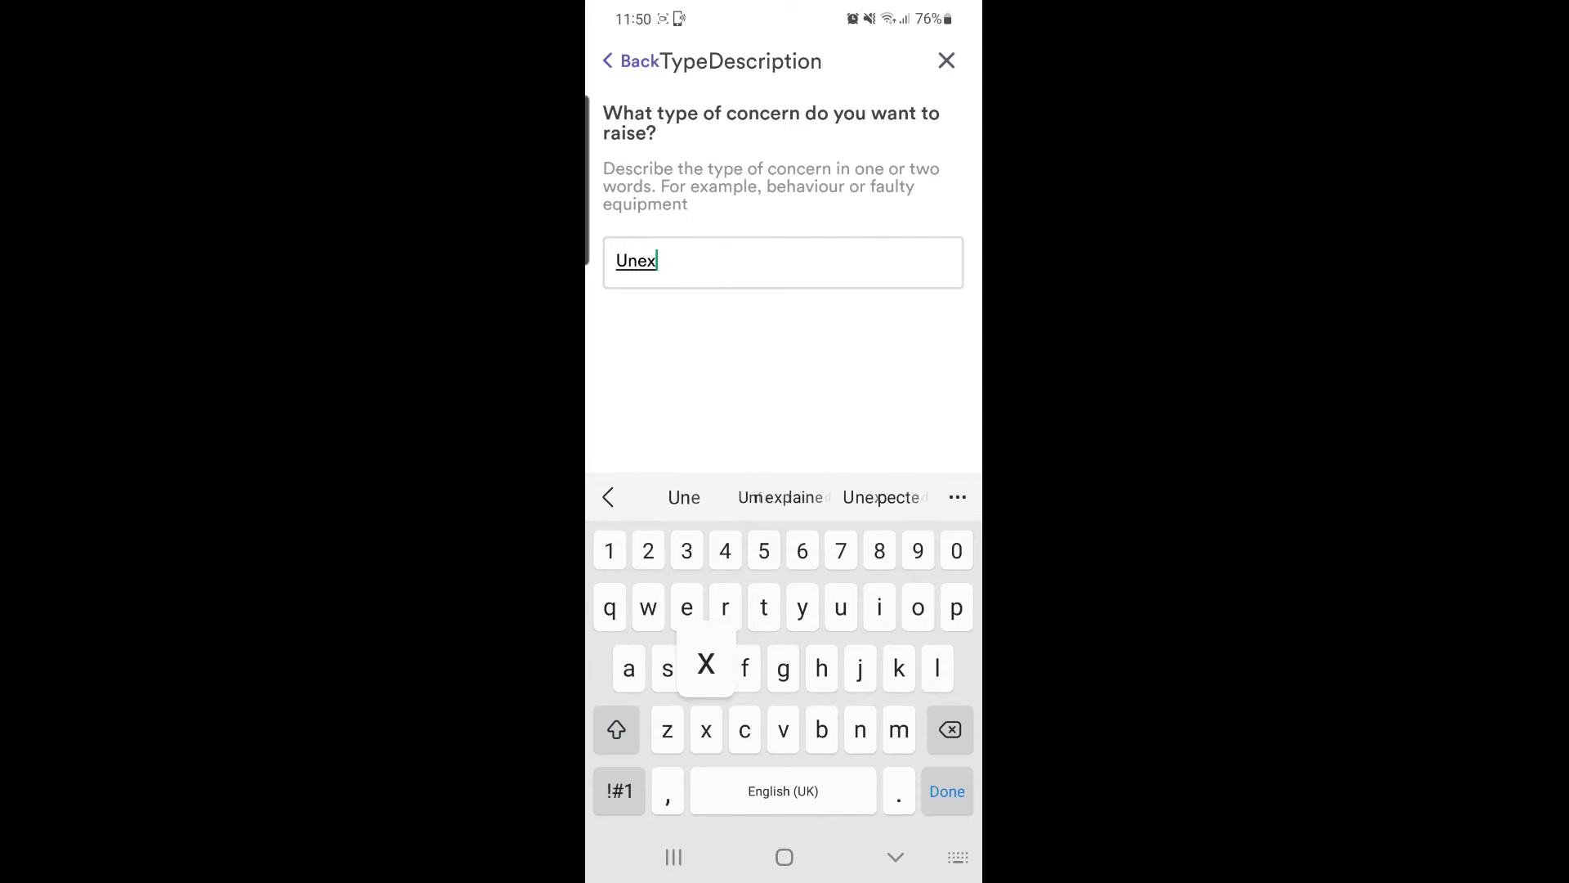
{"action": "type", "text": "plained bruise"}
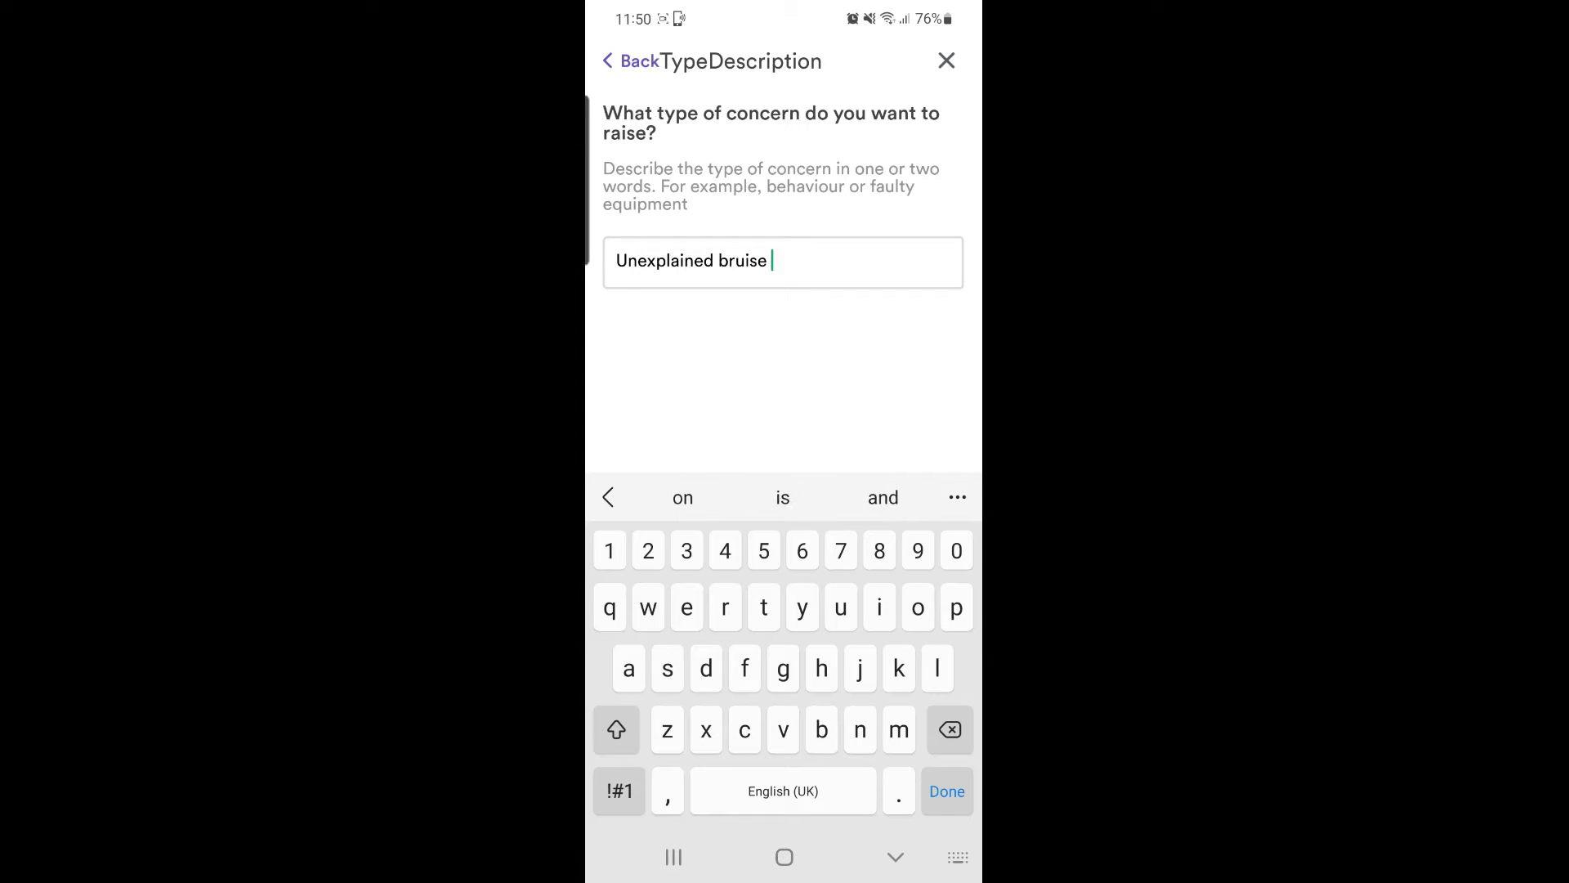
{"action": "key", "text": "Return"}
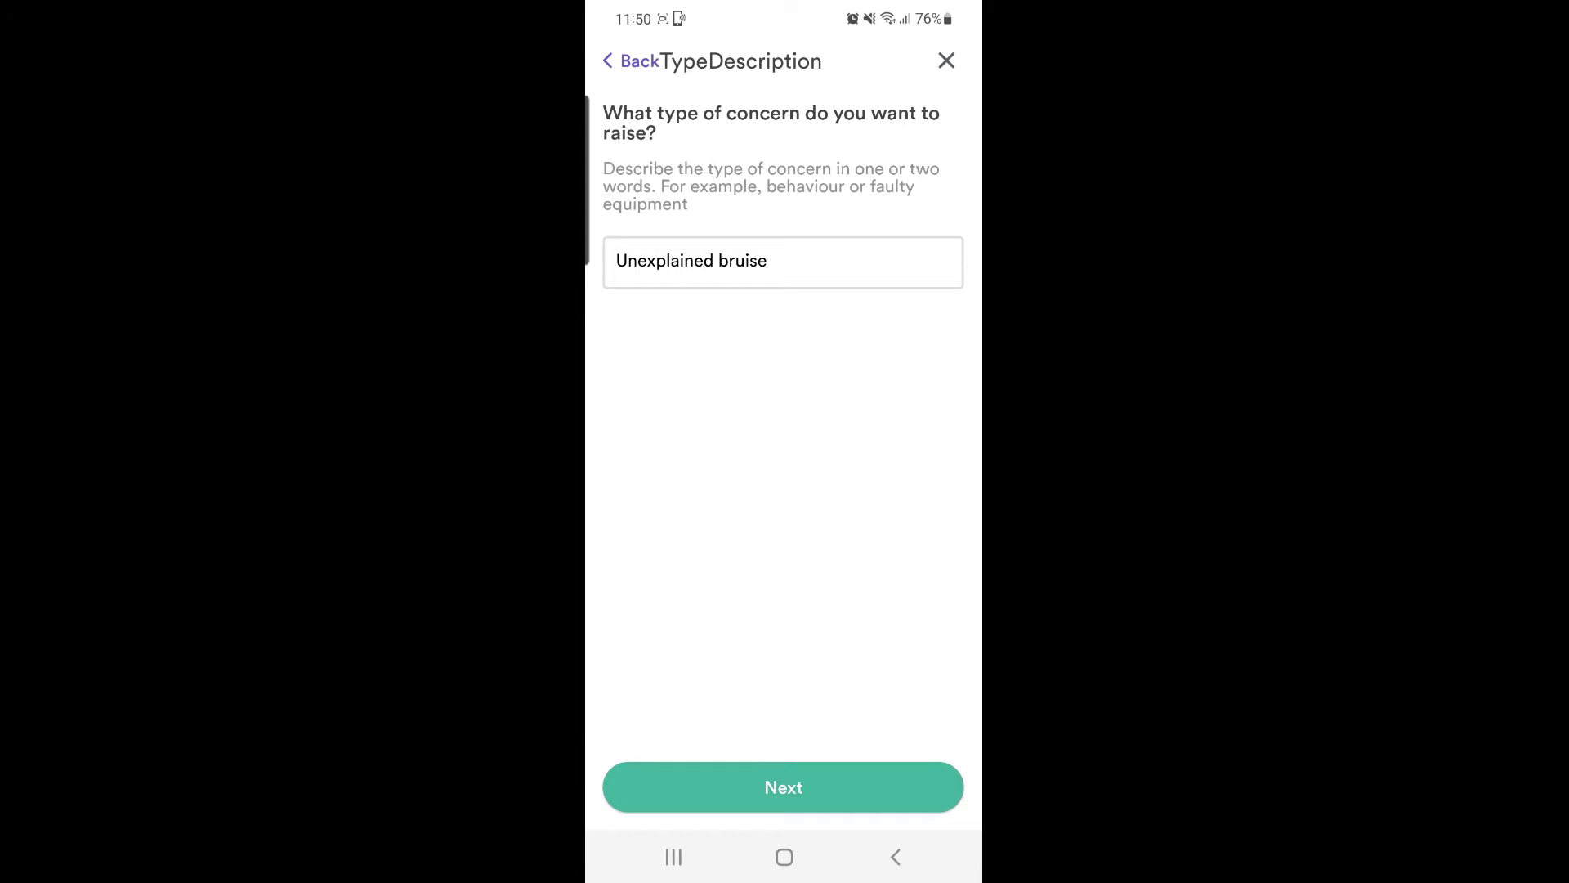
{"action": "left_click", "coordinate": [783, 787]}
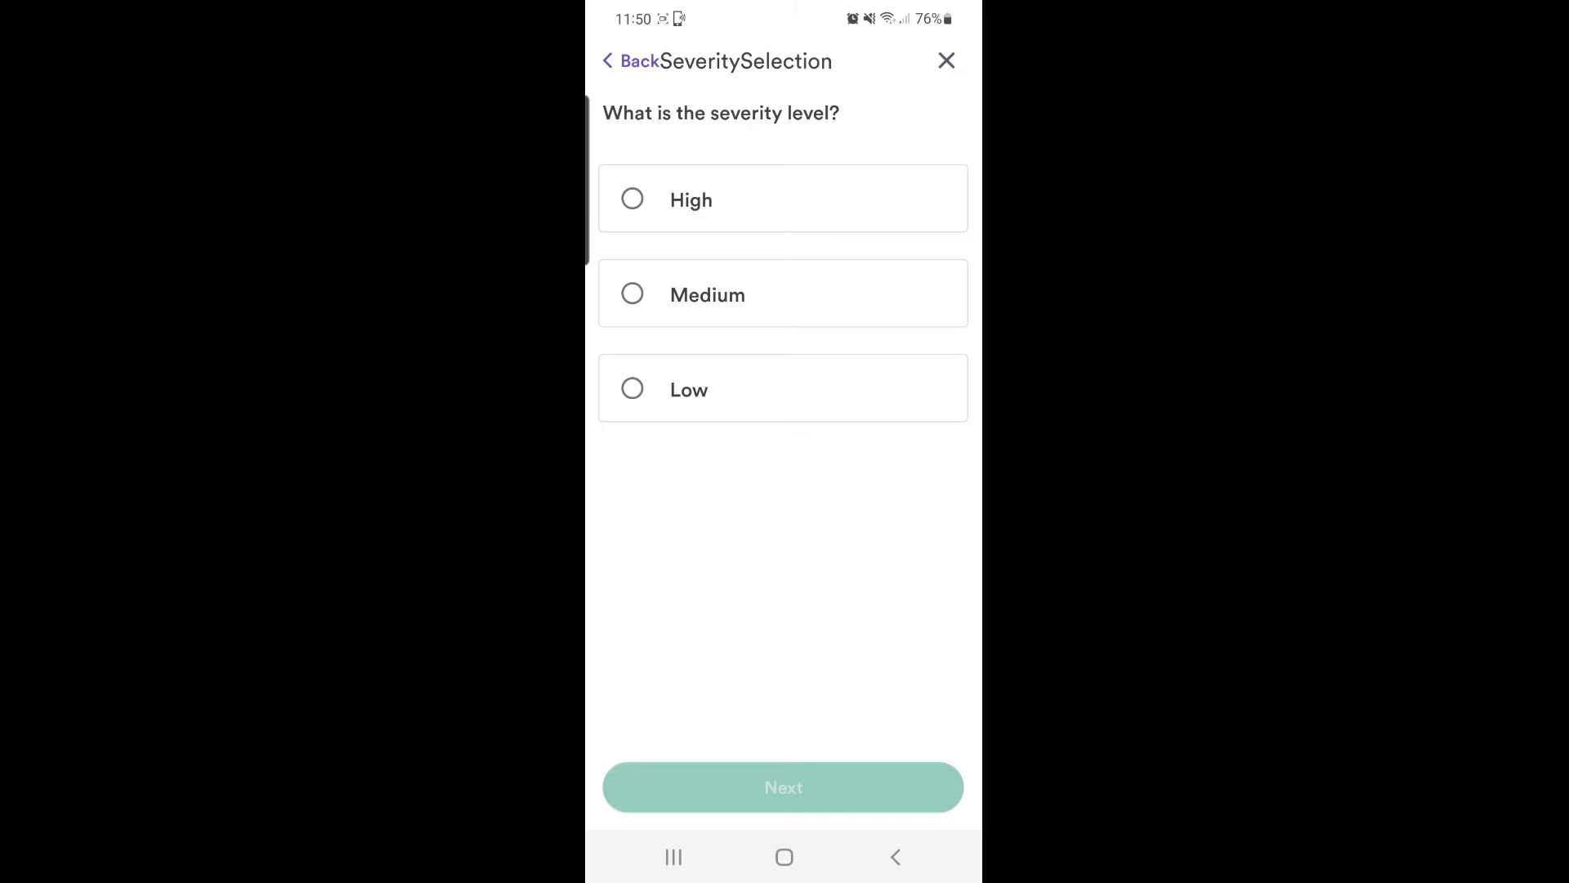
Step: Set the concern's severity to Medium and its visibility to Public
{"action": "left_click", "coordinate": [708, 294]}
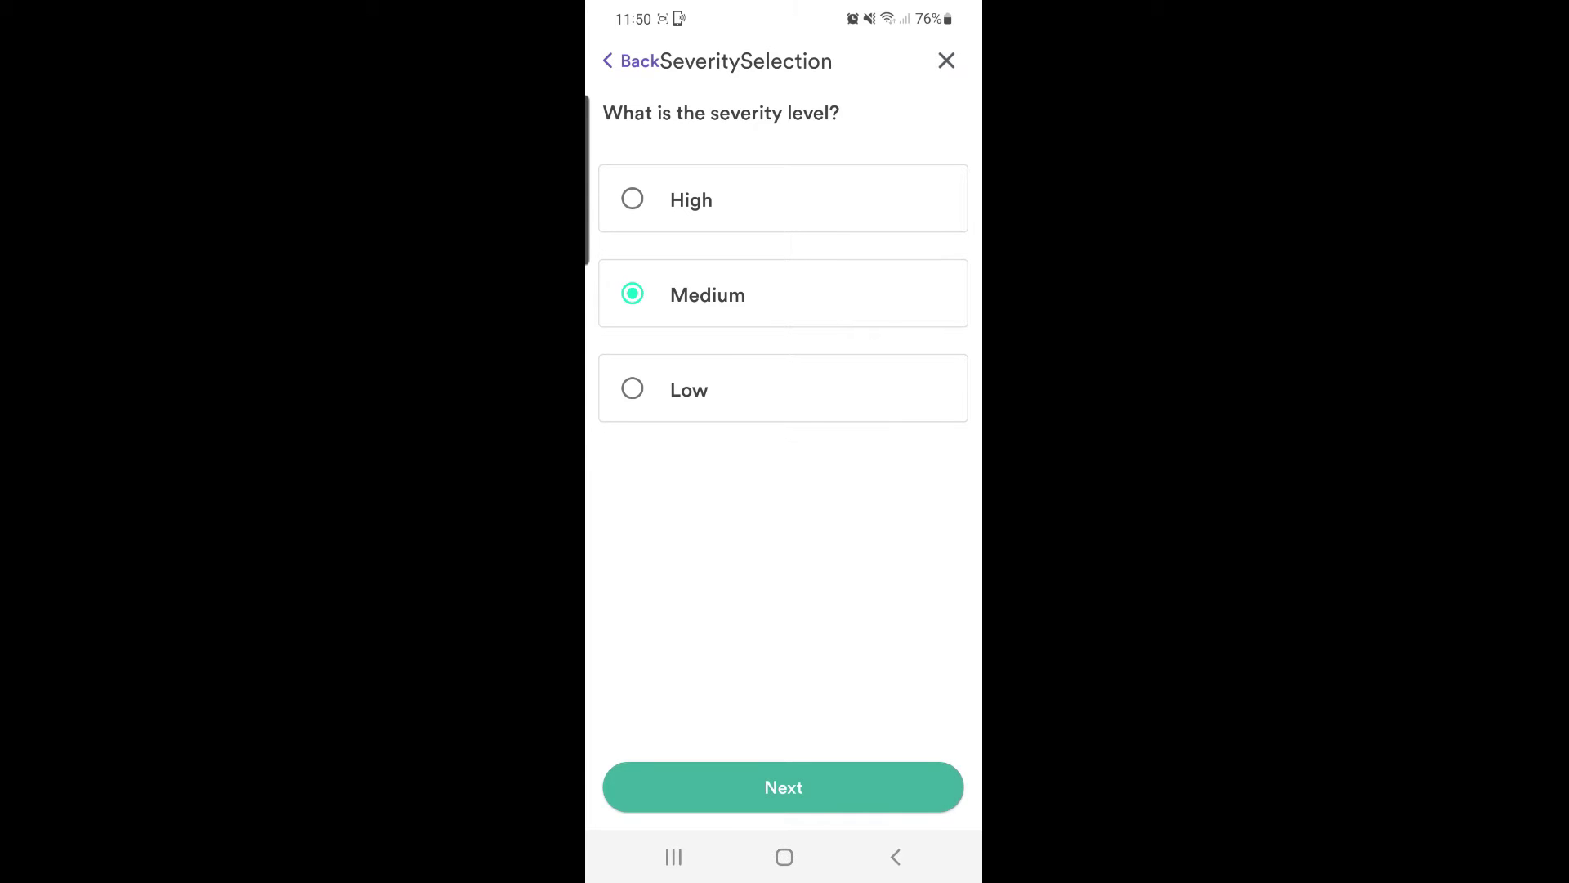
{"action": "left_click", "coordinate": [783, 788]}
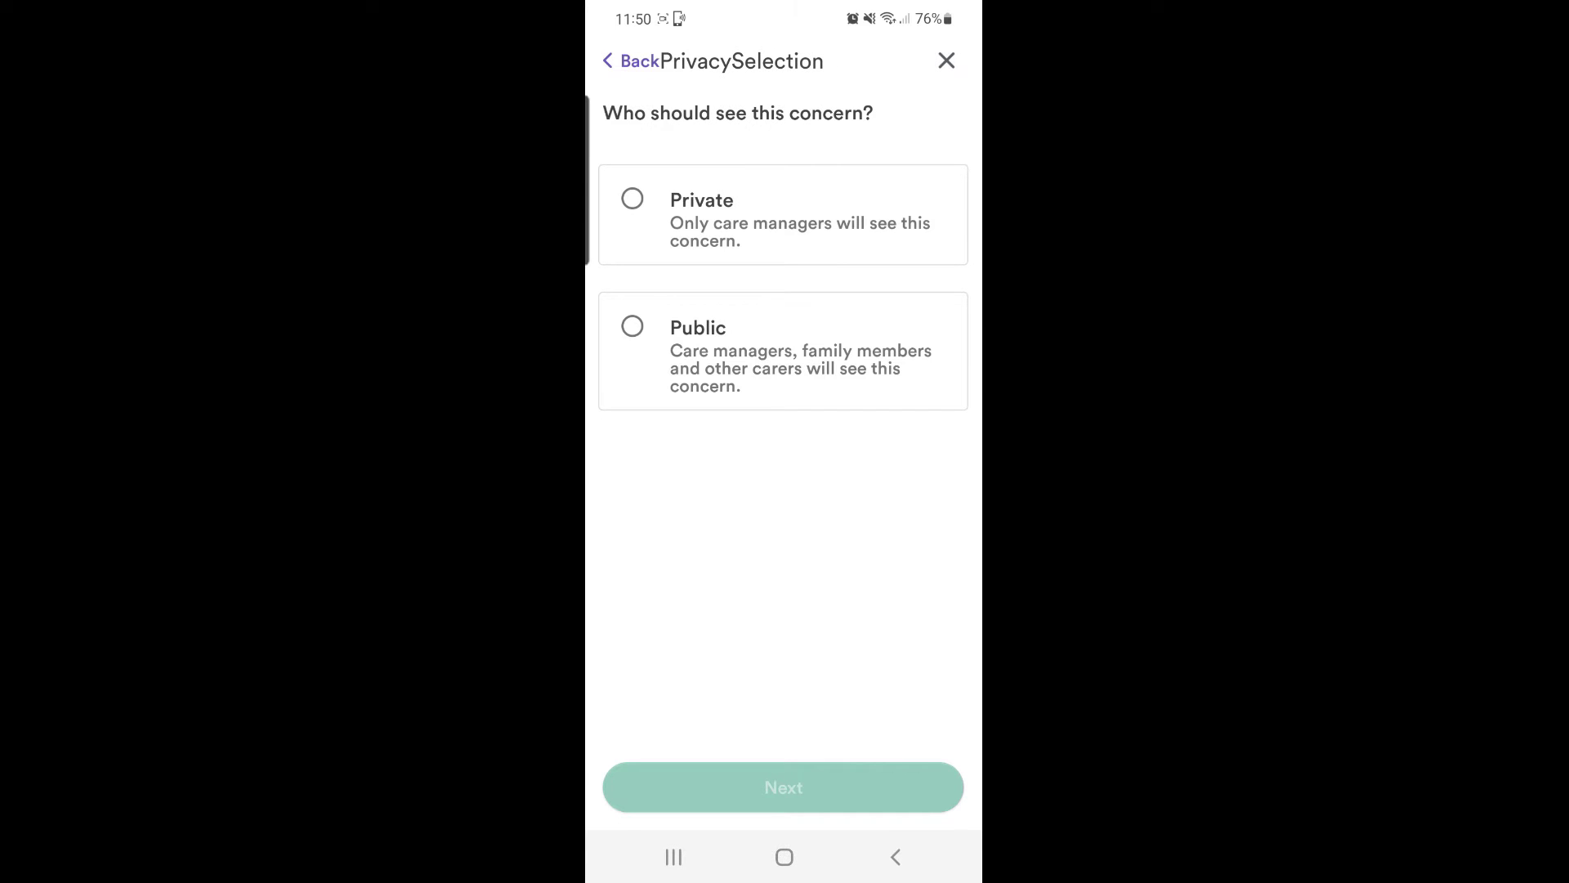
{"action": "left_click", "coordinate": [631, 326]}
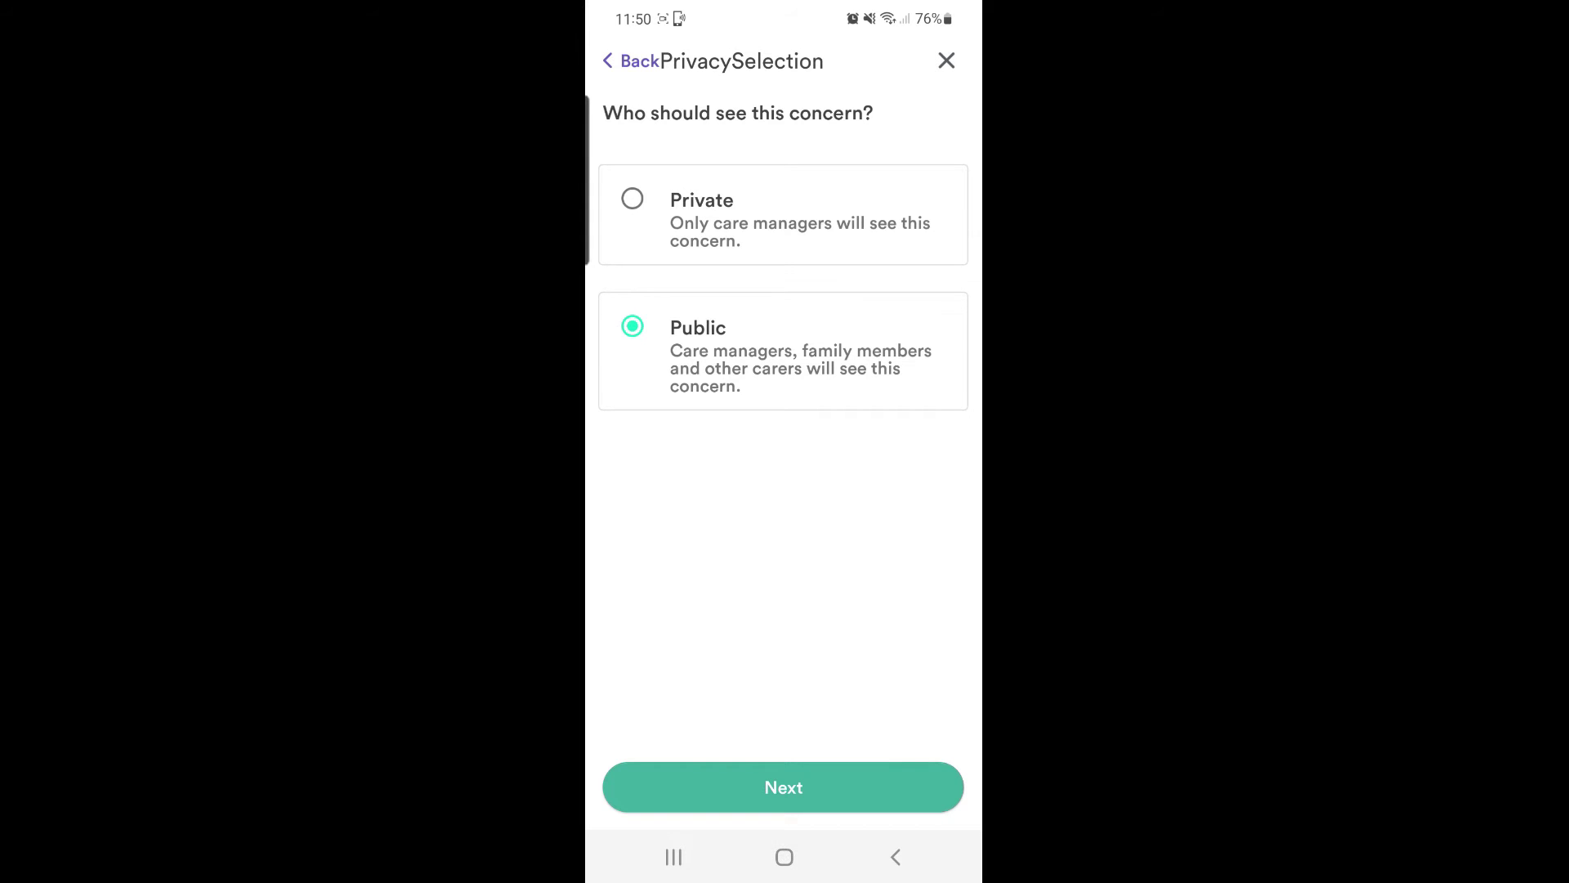
{"action": "left_click", "coordinate": [784, 787]}
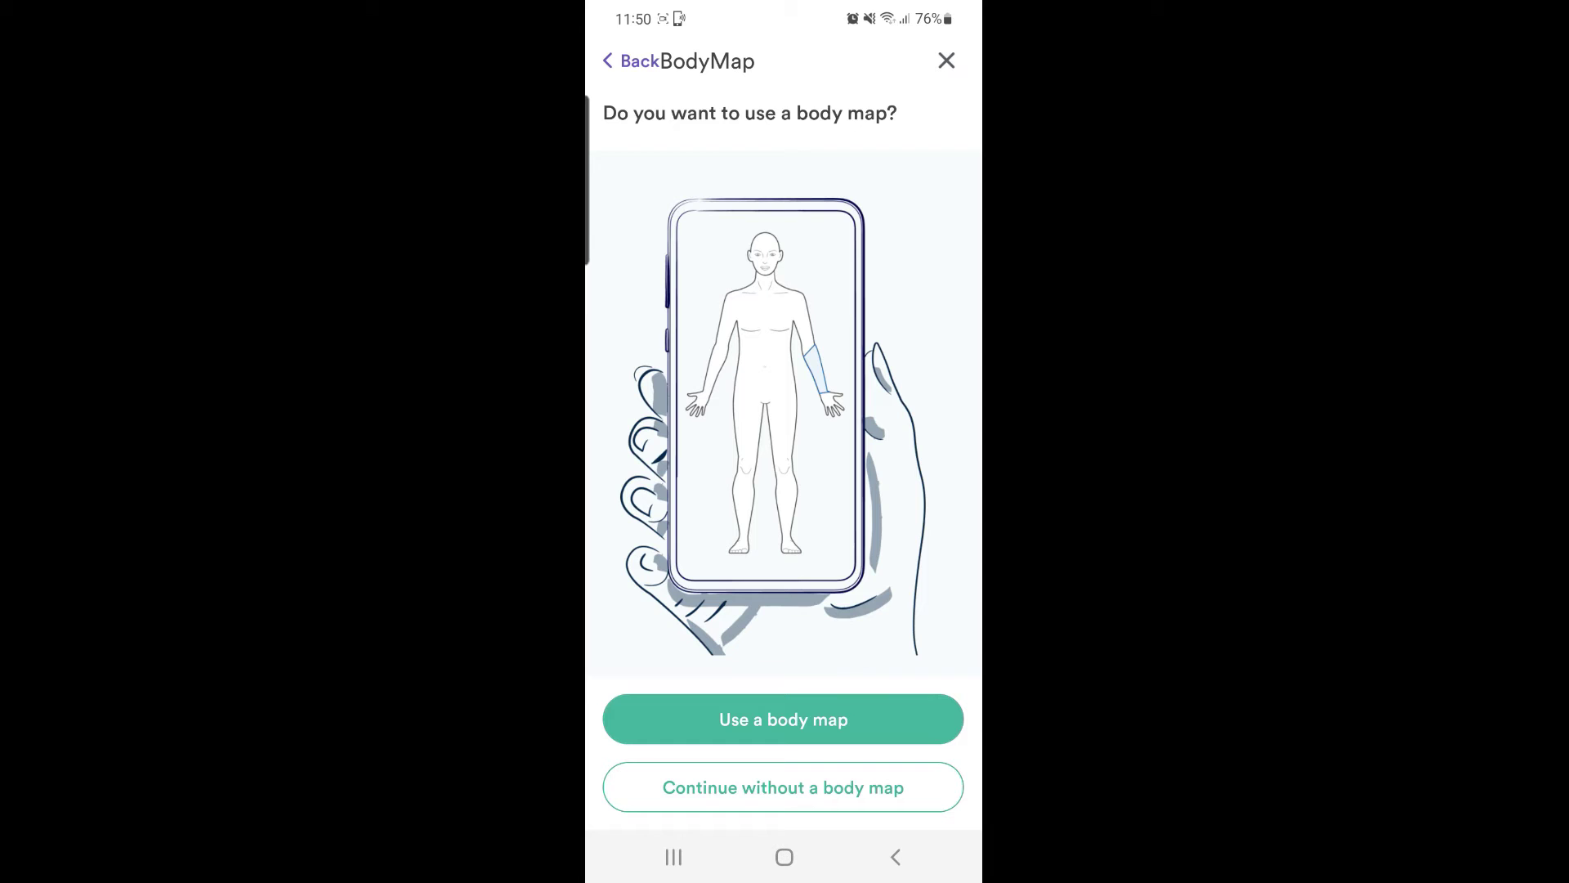
Step: Use the front body map view to mark the right upper arm as the concern site
{"action": "left_click", "coordinate": [783, 719]}
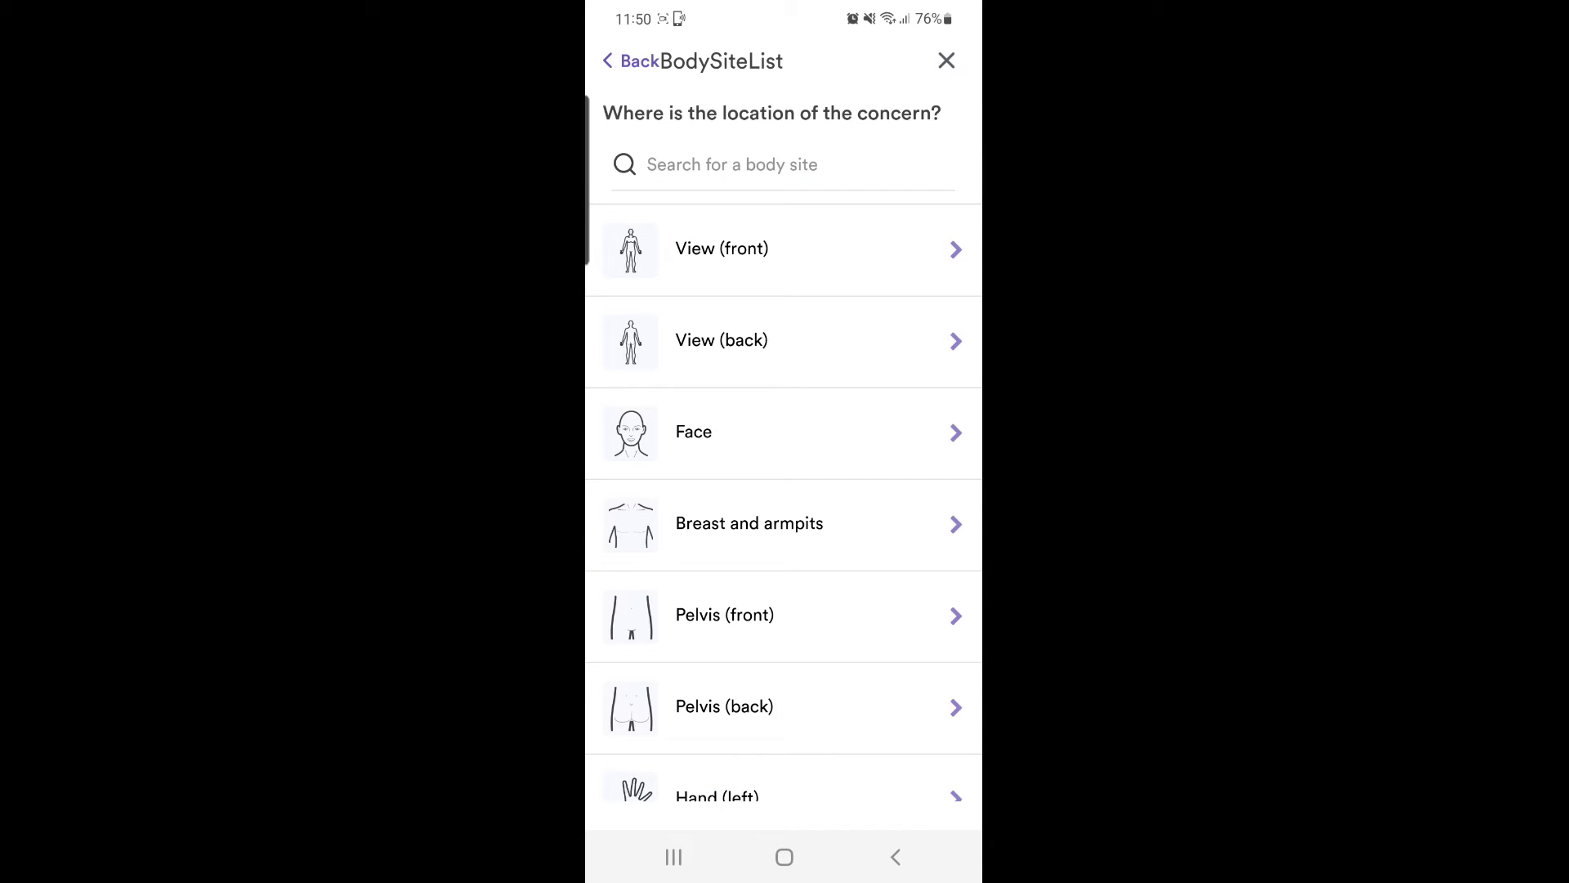
{"action": "scroll", "coordinate": [785, 490], "scroll_direction": "down", "scroll_amount": 5}
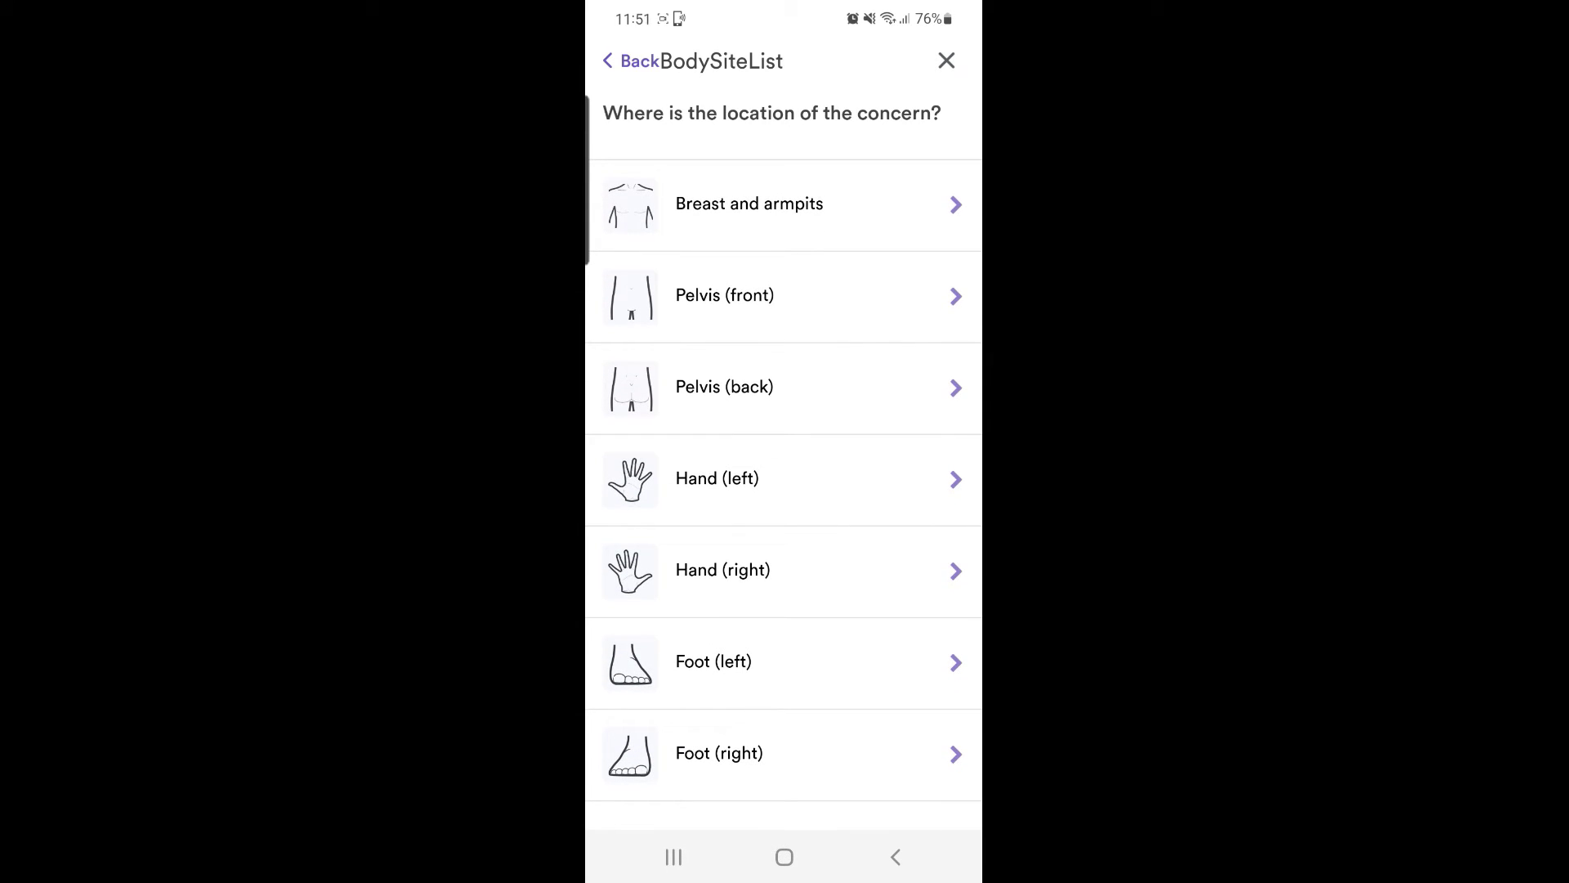
{"action": "scroll", "coordinate": [785, 490], "scroll_direction": "up", "scroll_amount": 4}
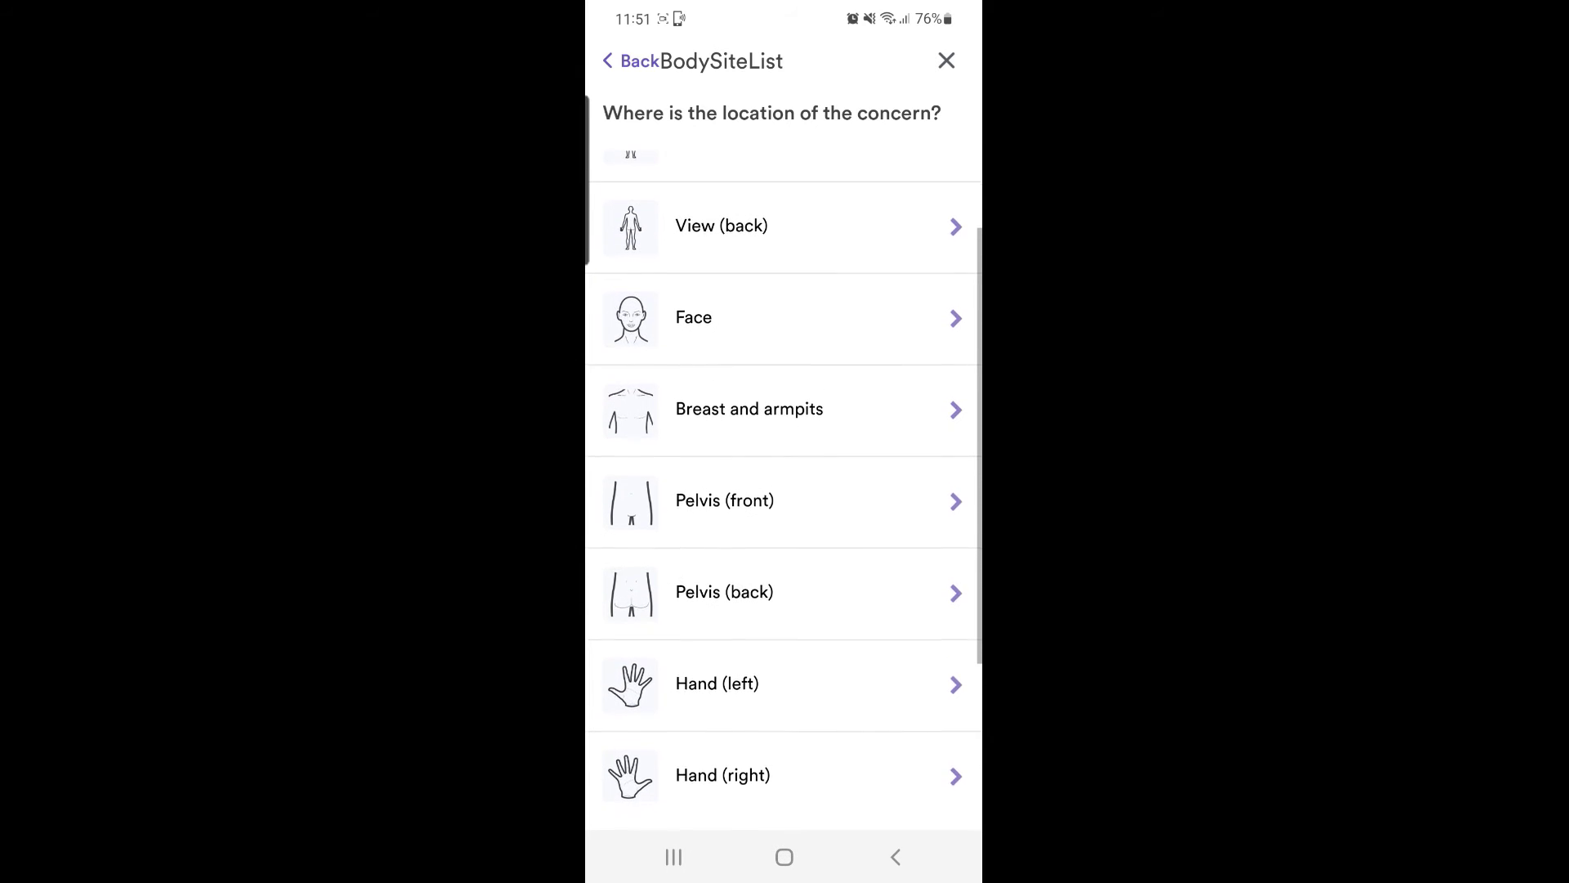
{"action": "scroll", "coordinate": [785, 490], "scroll_direction": "up", "scroll_amount": 1}
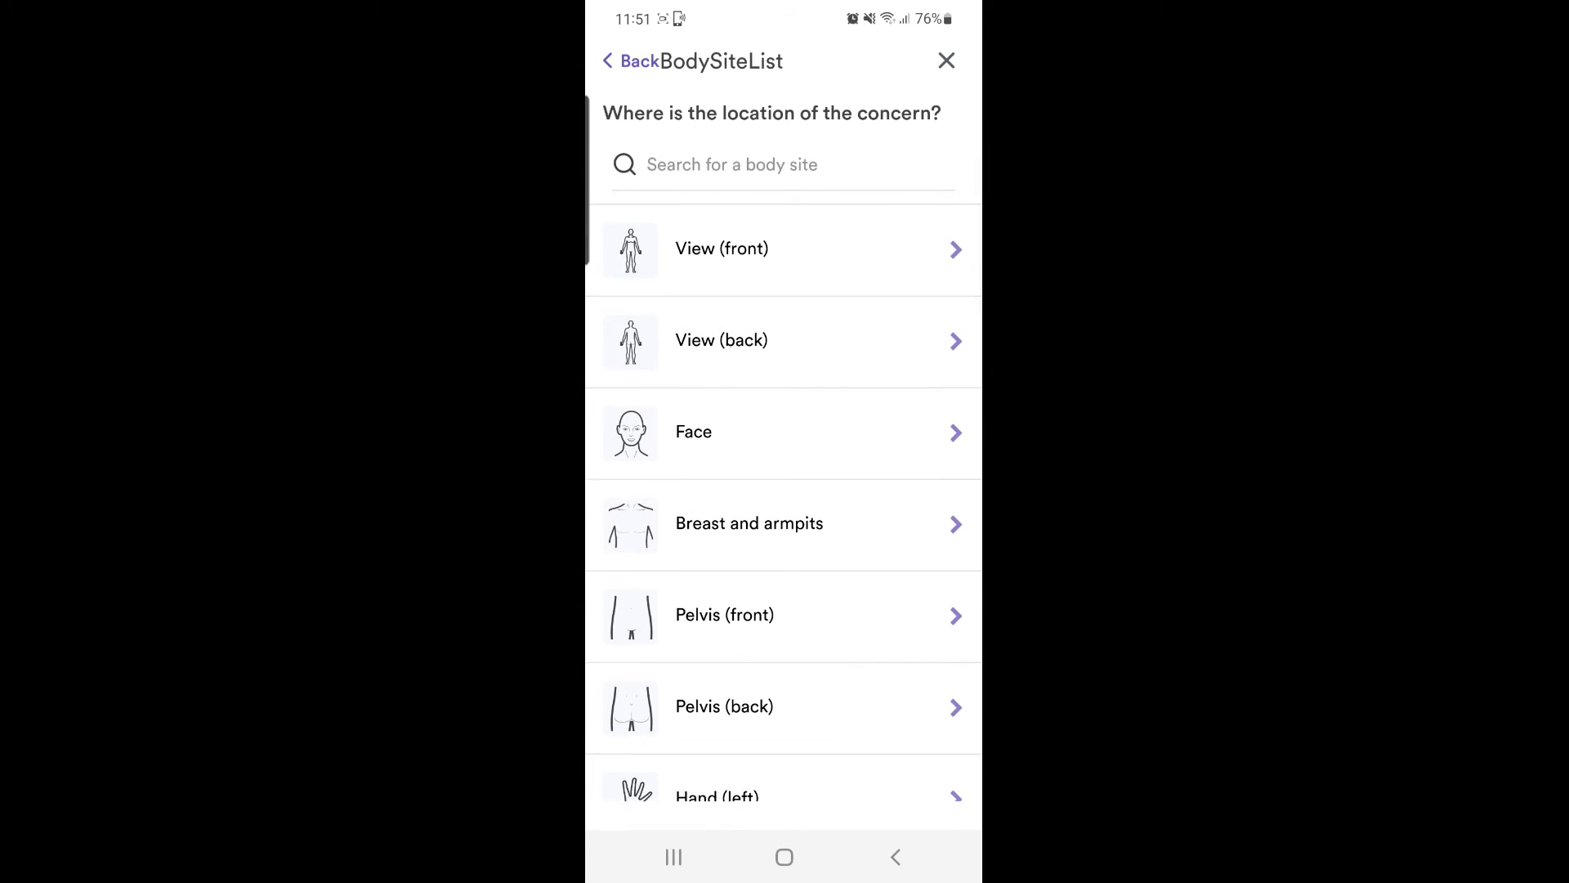
{"action": "left_click", "coordinate": [722, 249]}
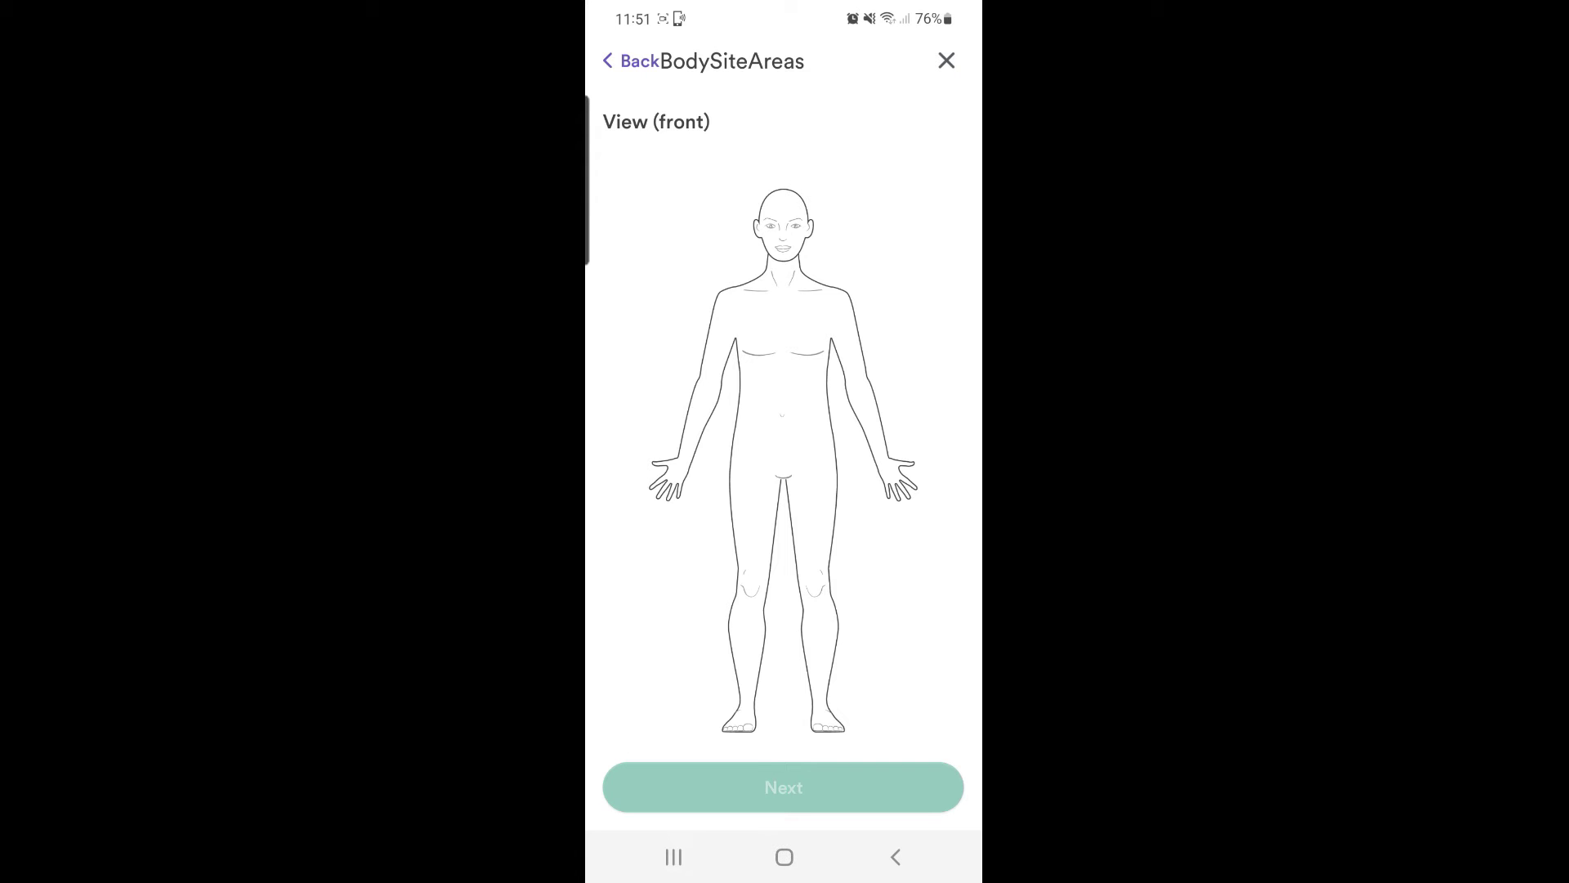
{"action": "left_click", "coordinate": [719, 338]}
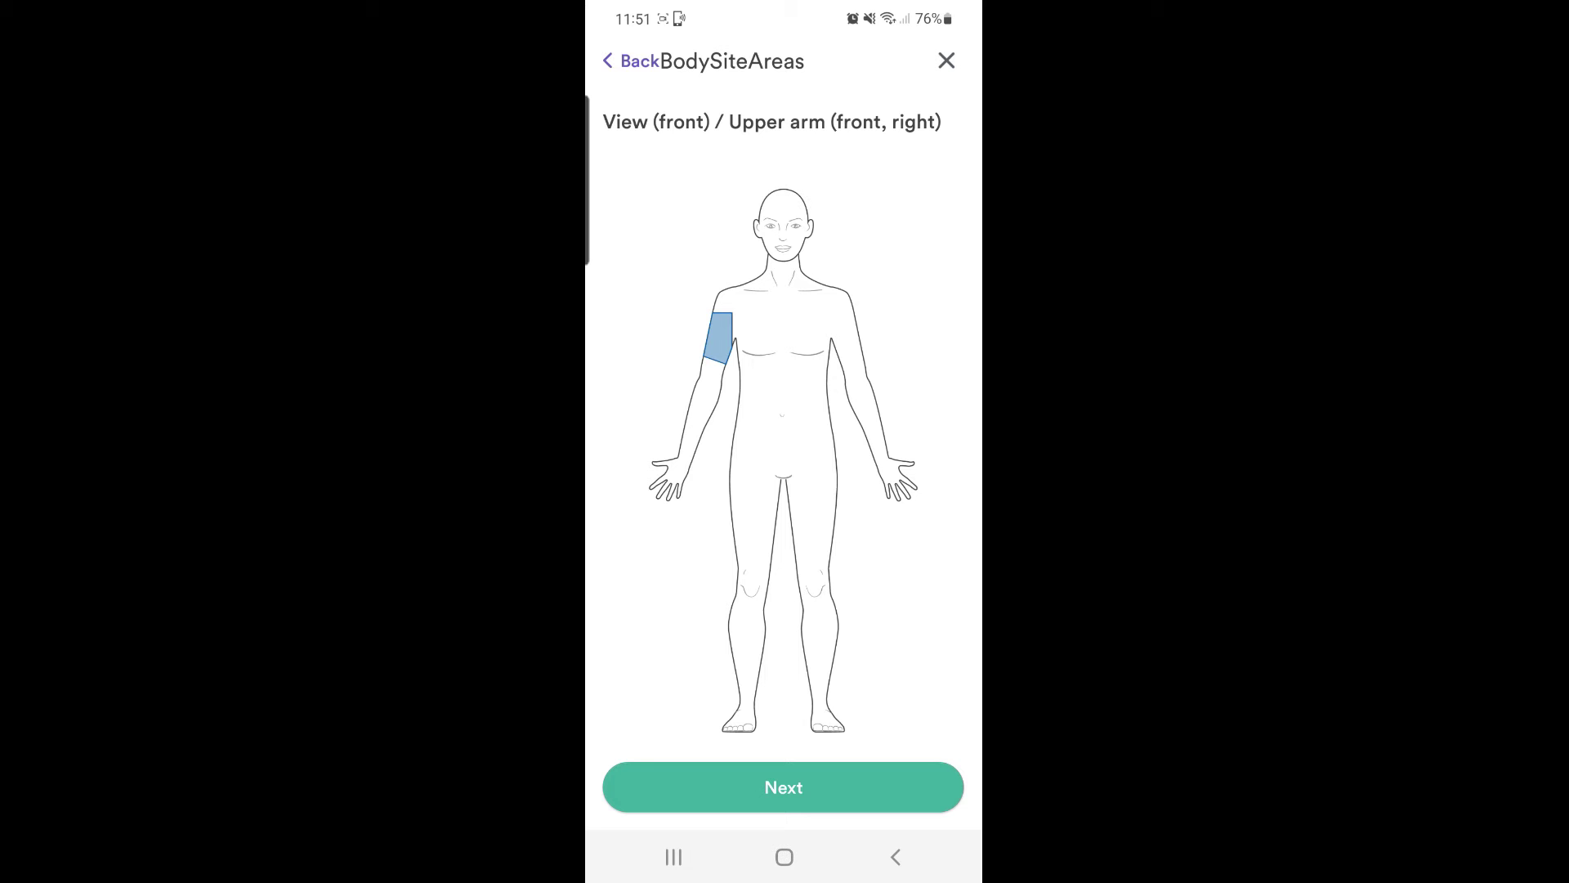
{"action": "left_click", "coordinate": [784, 787]}
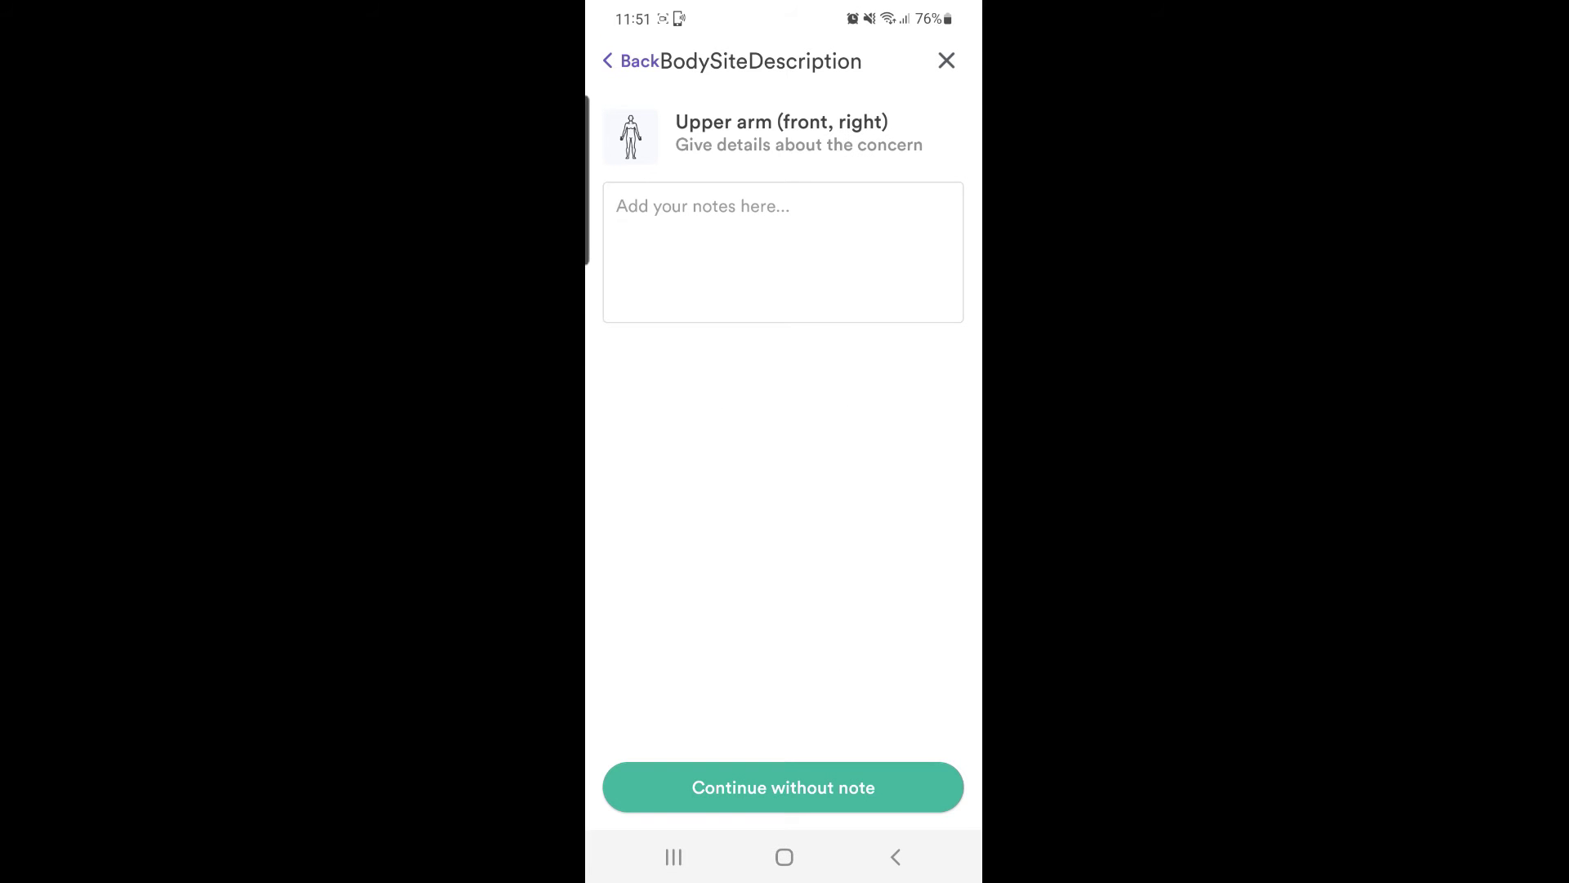
Step: Note the small dark blue bruise on the right front upper arm and save the site
{"action": "left_click", "coordinate": [783, 251]}
{"action": "type", "text": "Th"}
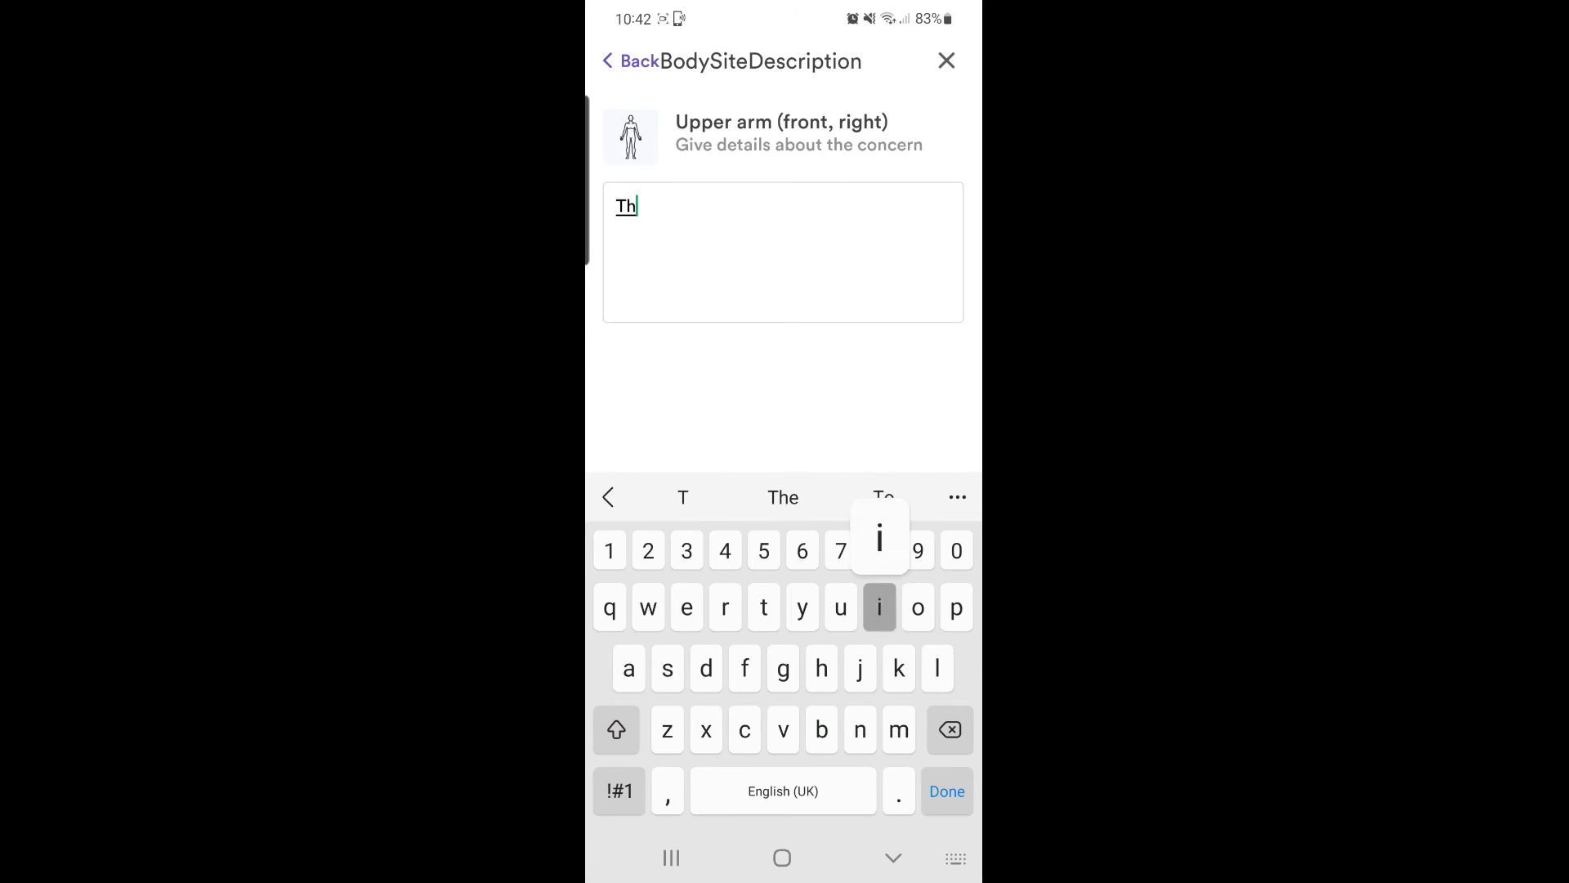
{"action": "type", "text": "is morni"}
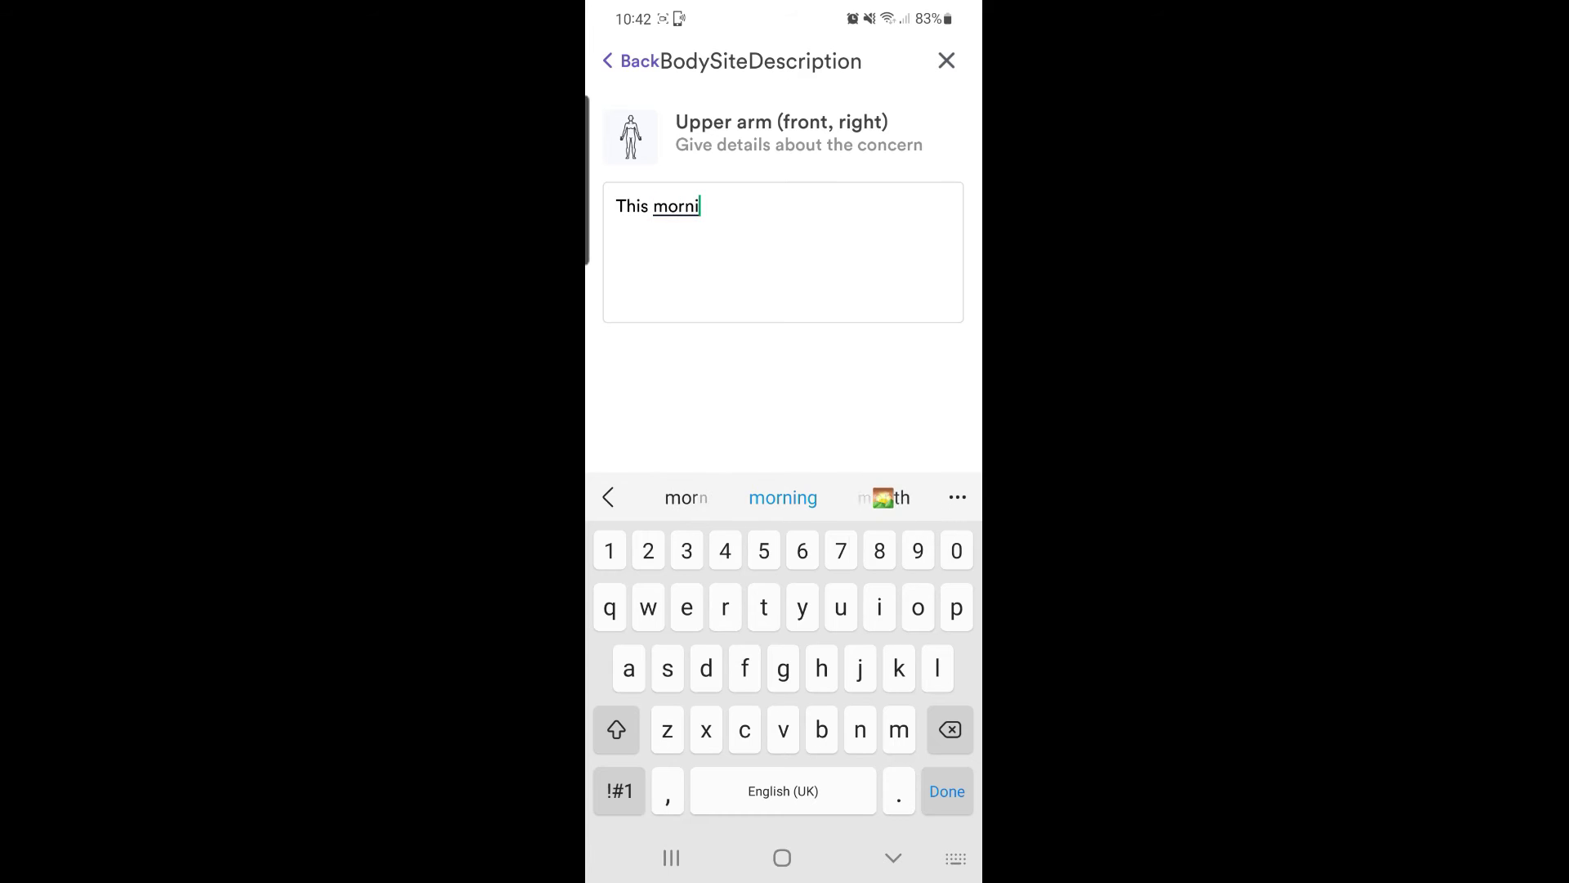
{"action": "type", "text": "ng during the morning routine u noticed a small circular bruise no bigger than a 2p coin."}
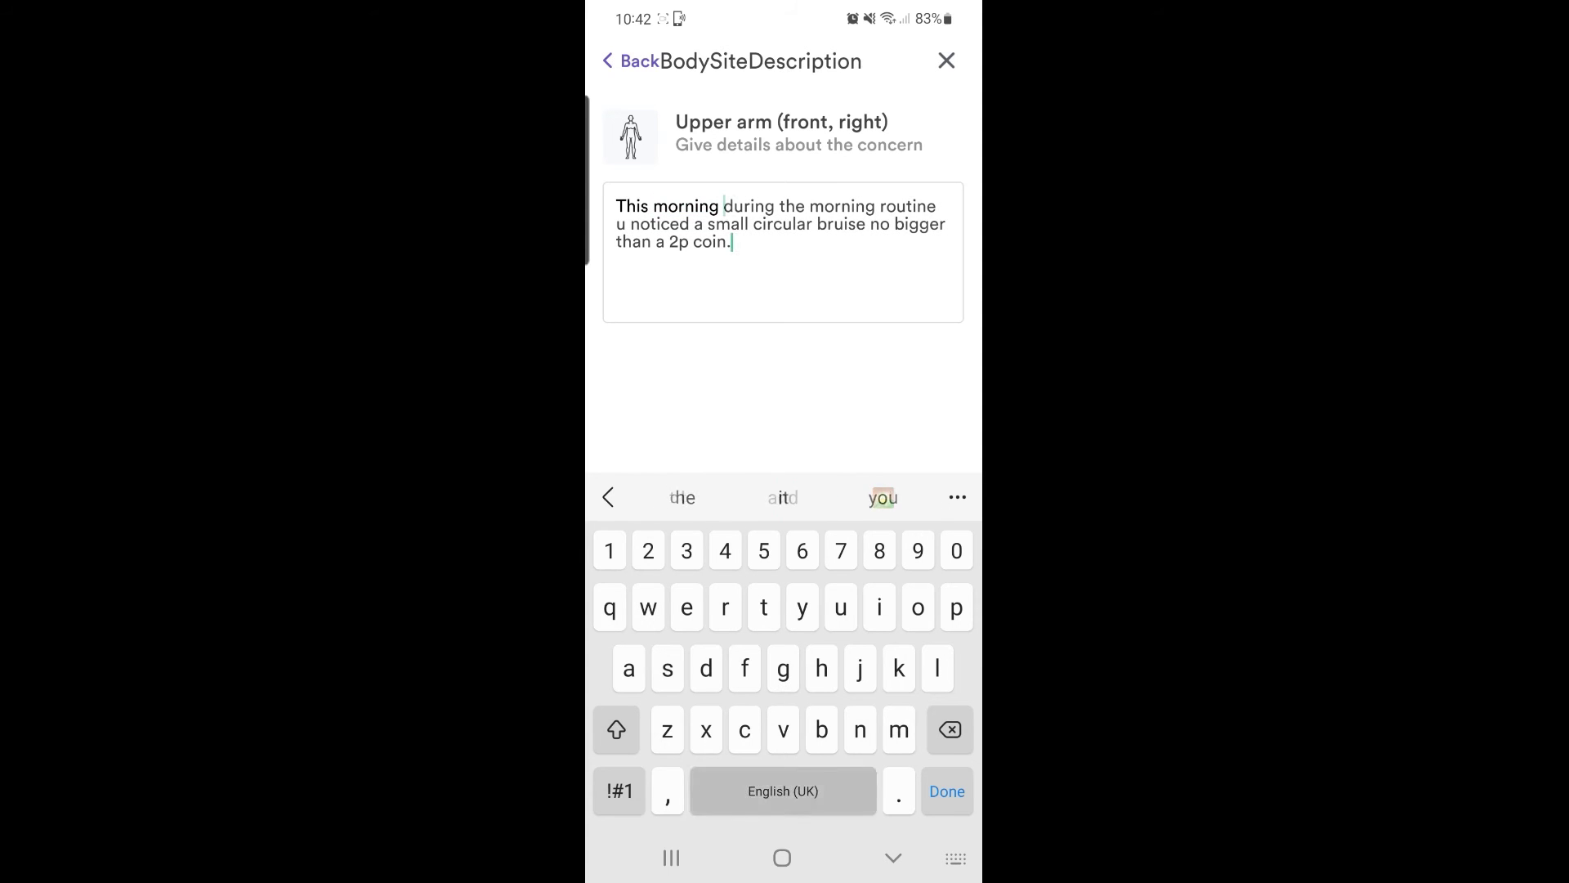
{"action": "type", "text": " It is dark "}
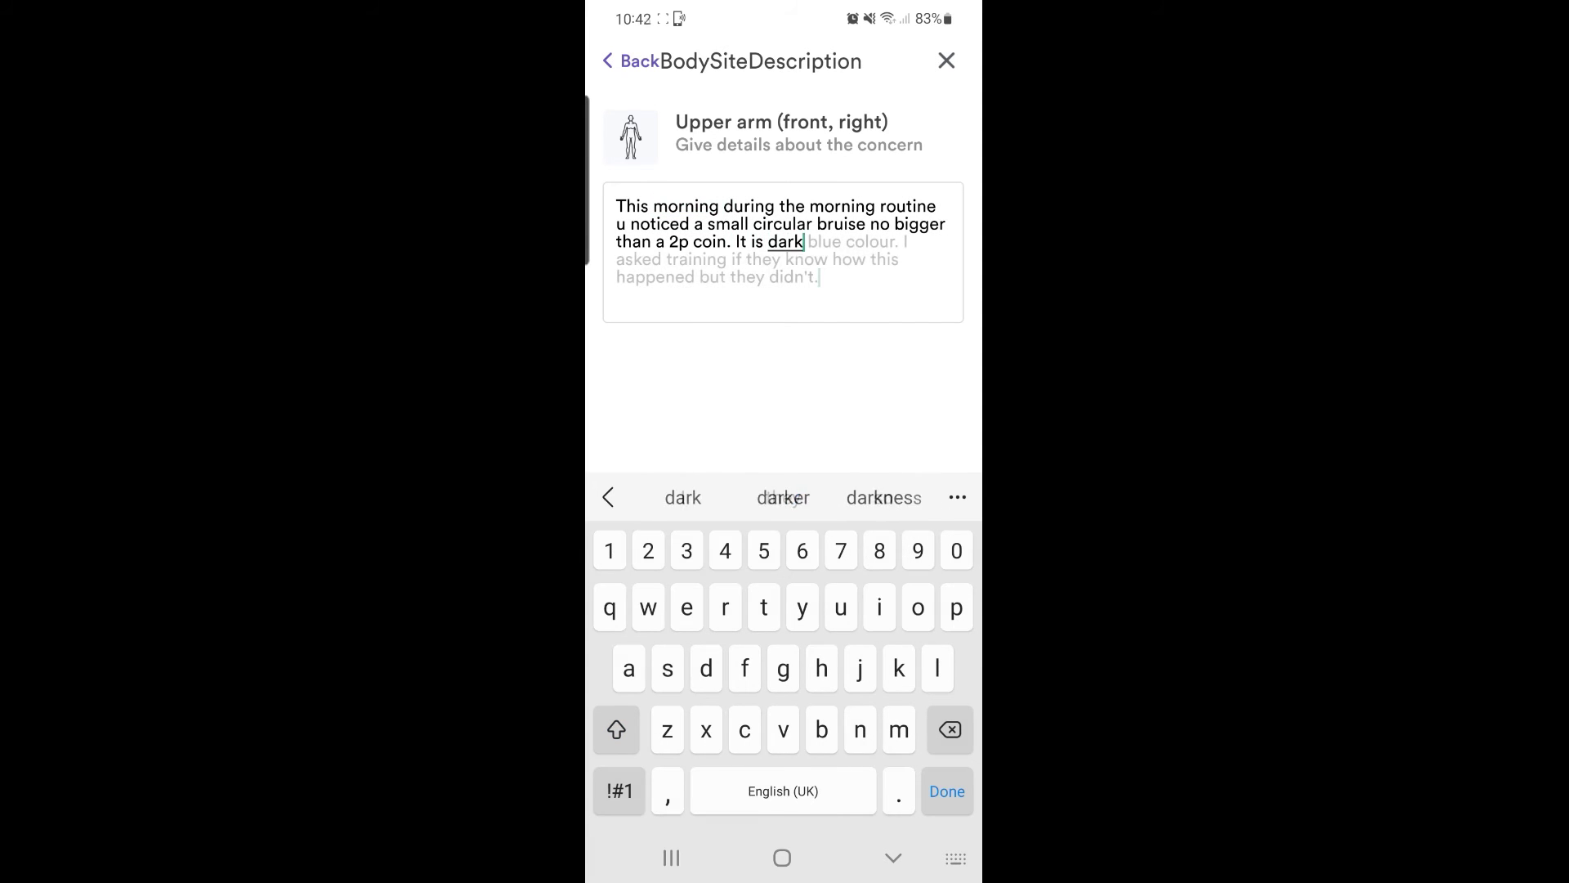
{"action": "type", "text": "blue colour. I asked training if they know how this happened but they didn't."}
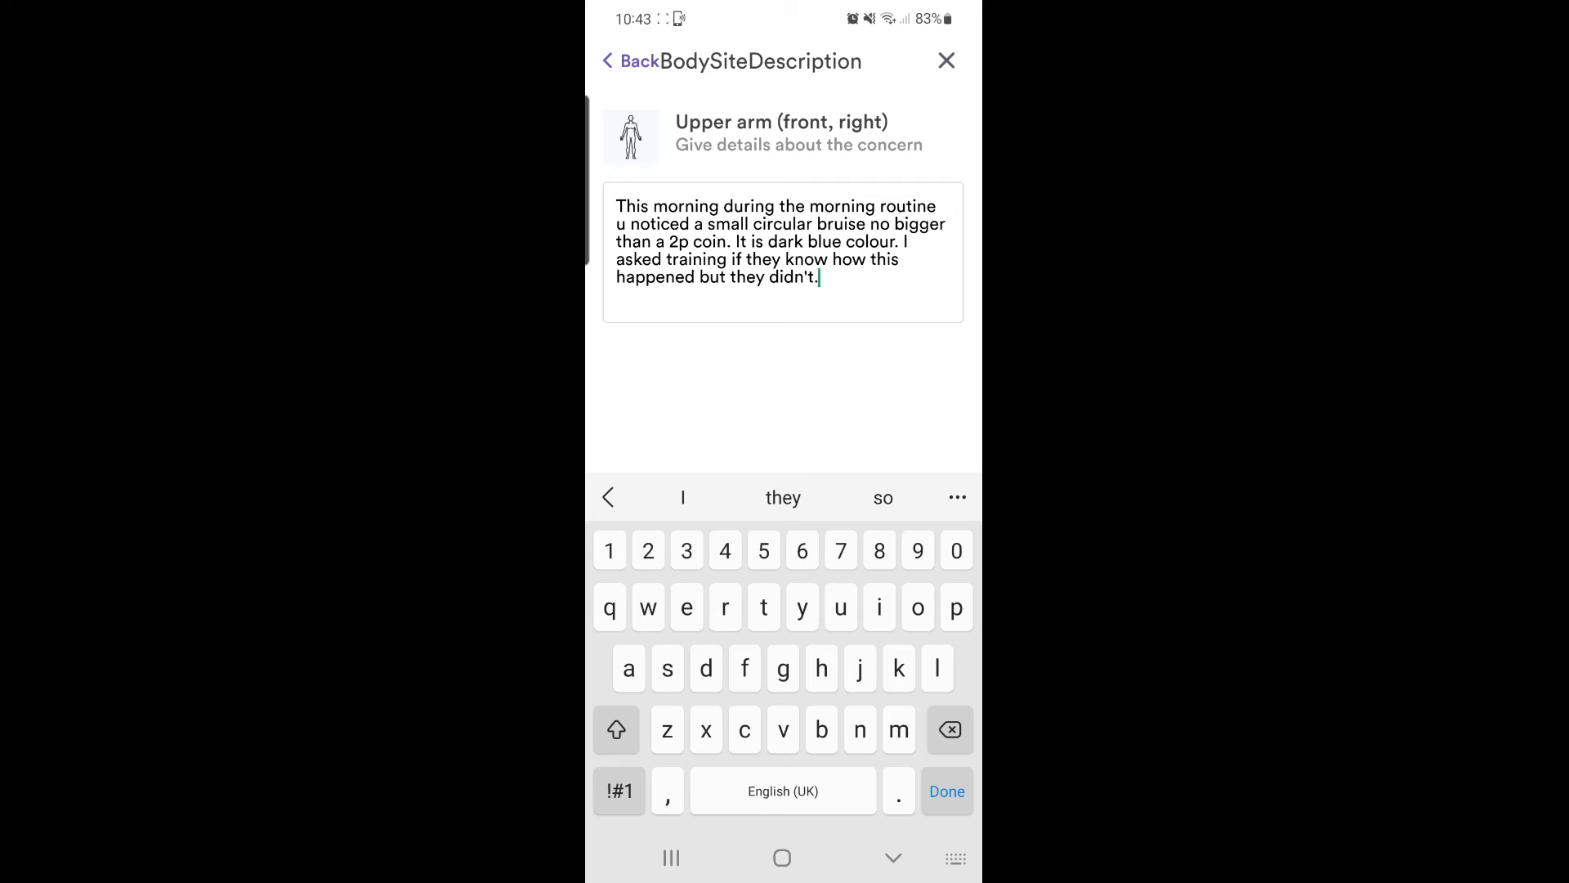
{"action": "type", "text": "No one has been informed and we haven't seeked medical attention"}
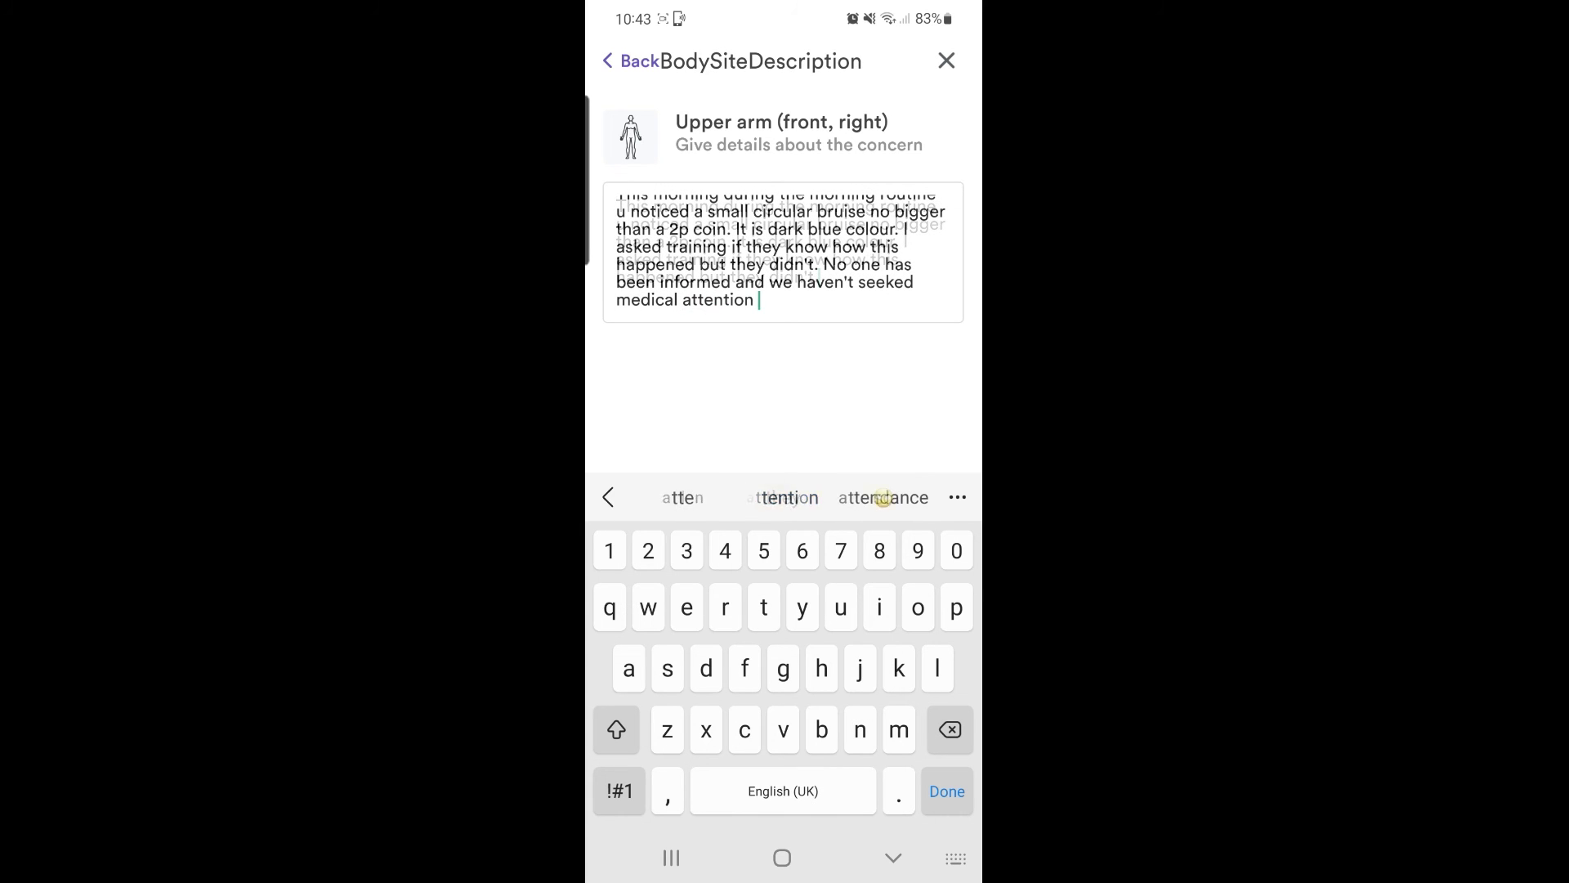
{"action": "key", "text": "BackSpace"}
{"action": "type", "text": "."}
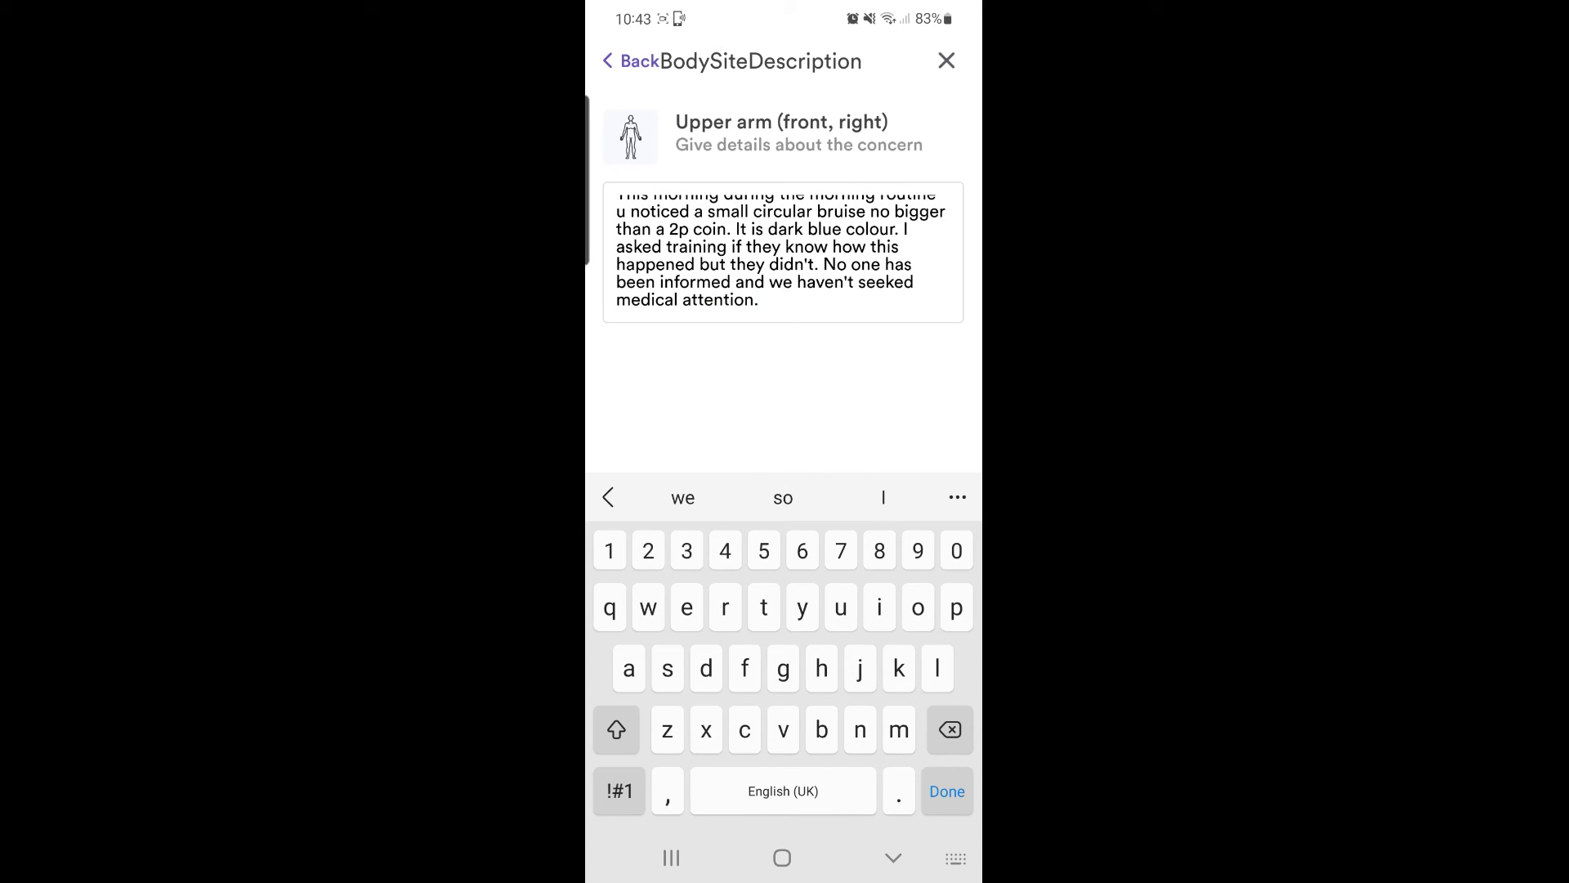
{"action": "key", "text": "Return"}
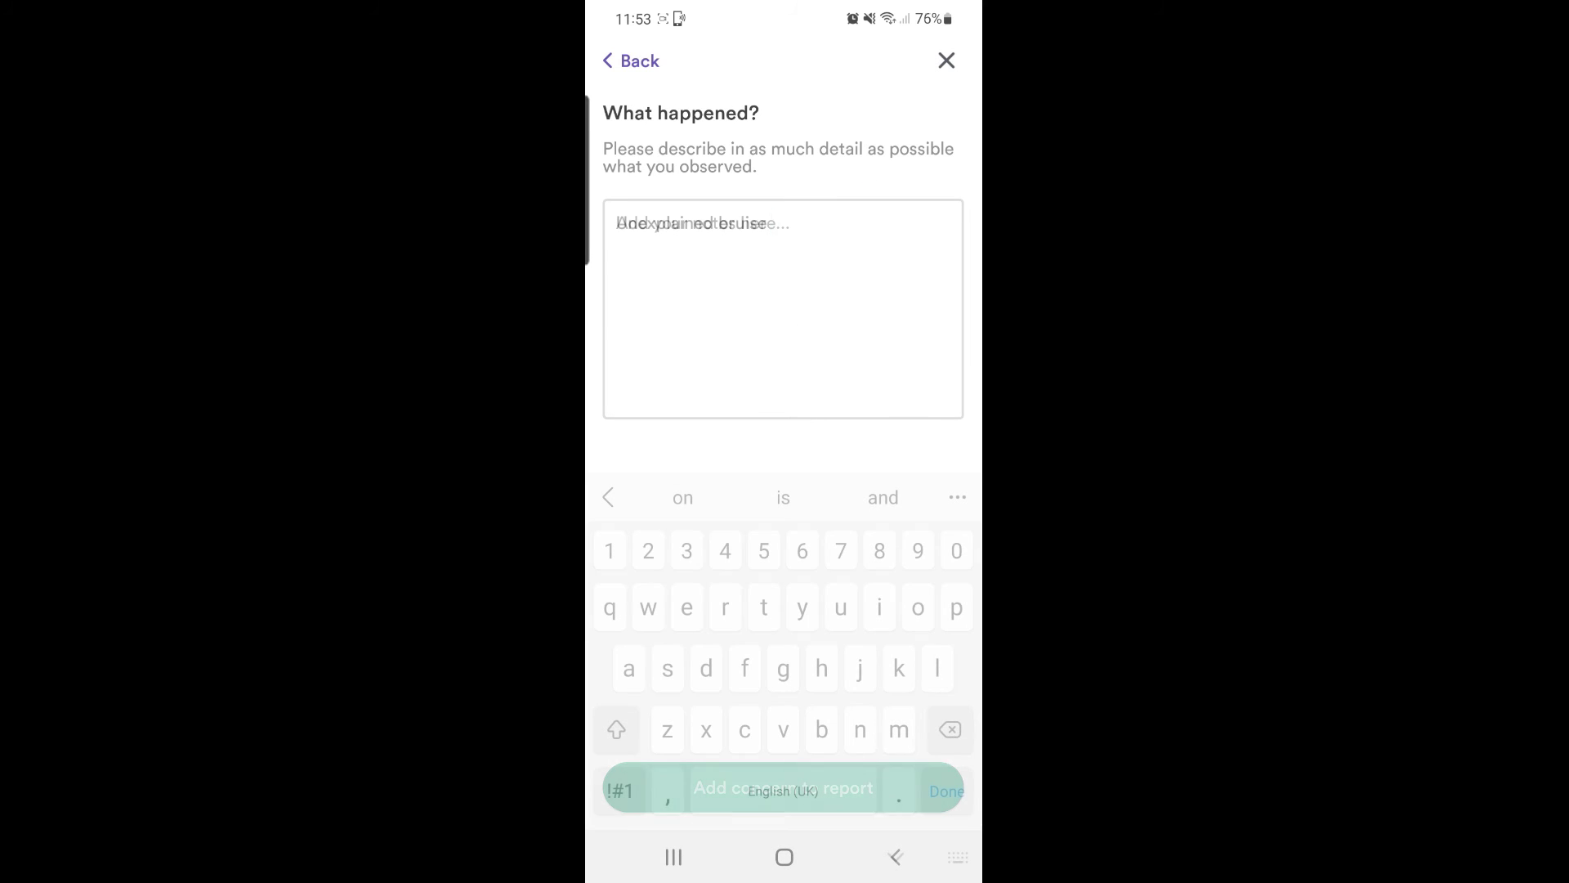
{"action": "type", "text": "Unexplained bruise recore"}
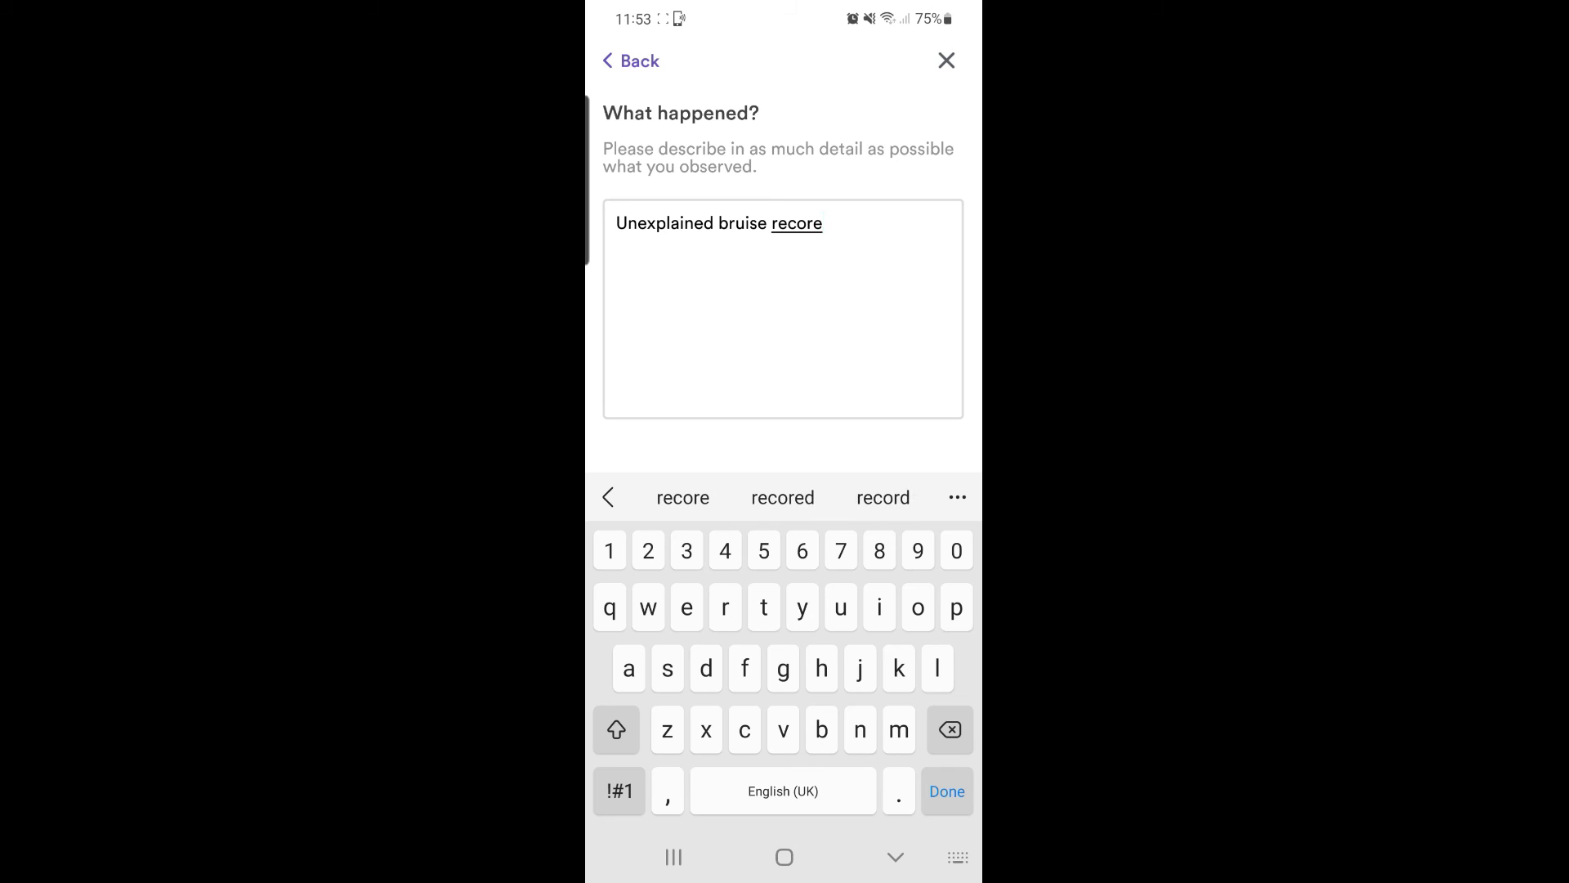
{"action": "type", "text": "d for office"}
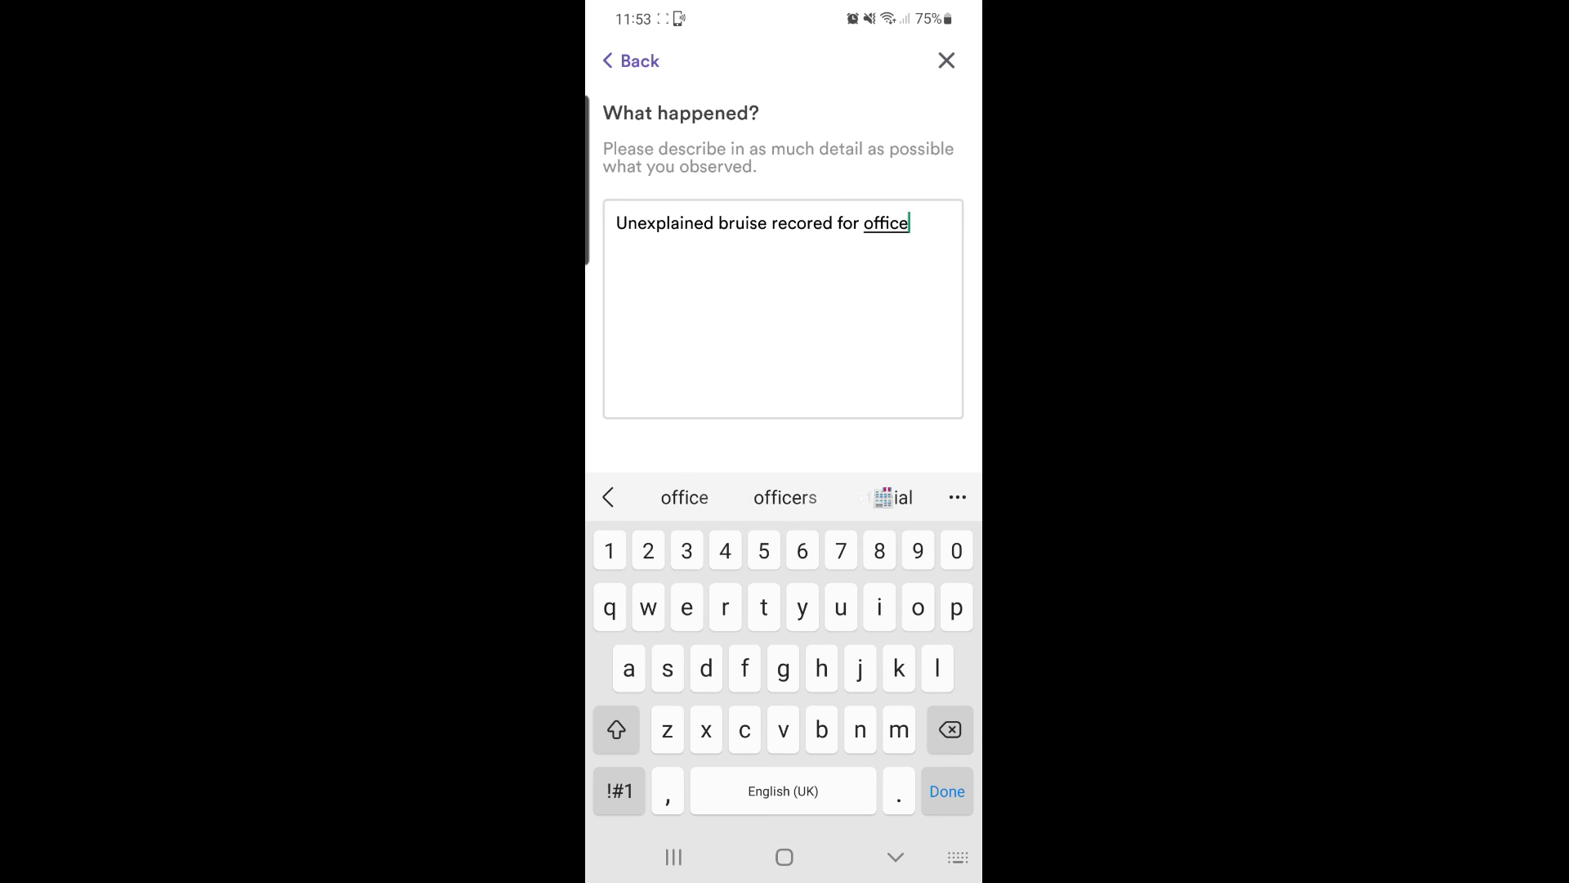
{"action": "type", "text": "."}
Step: Enter 'Unexplained bruise recored for office.' as what happened
{"action": "key", "text": "Escape"}
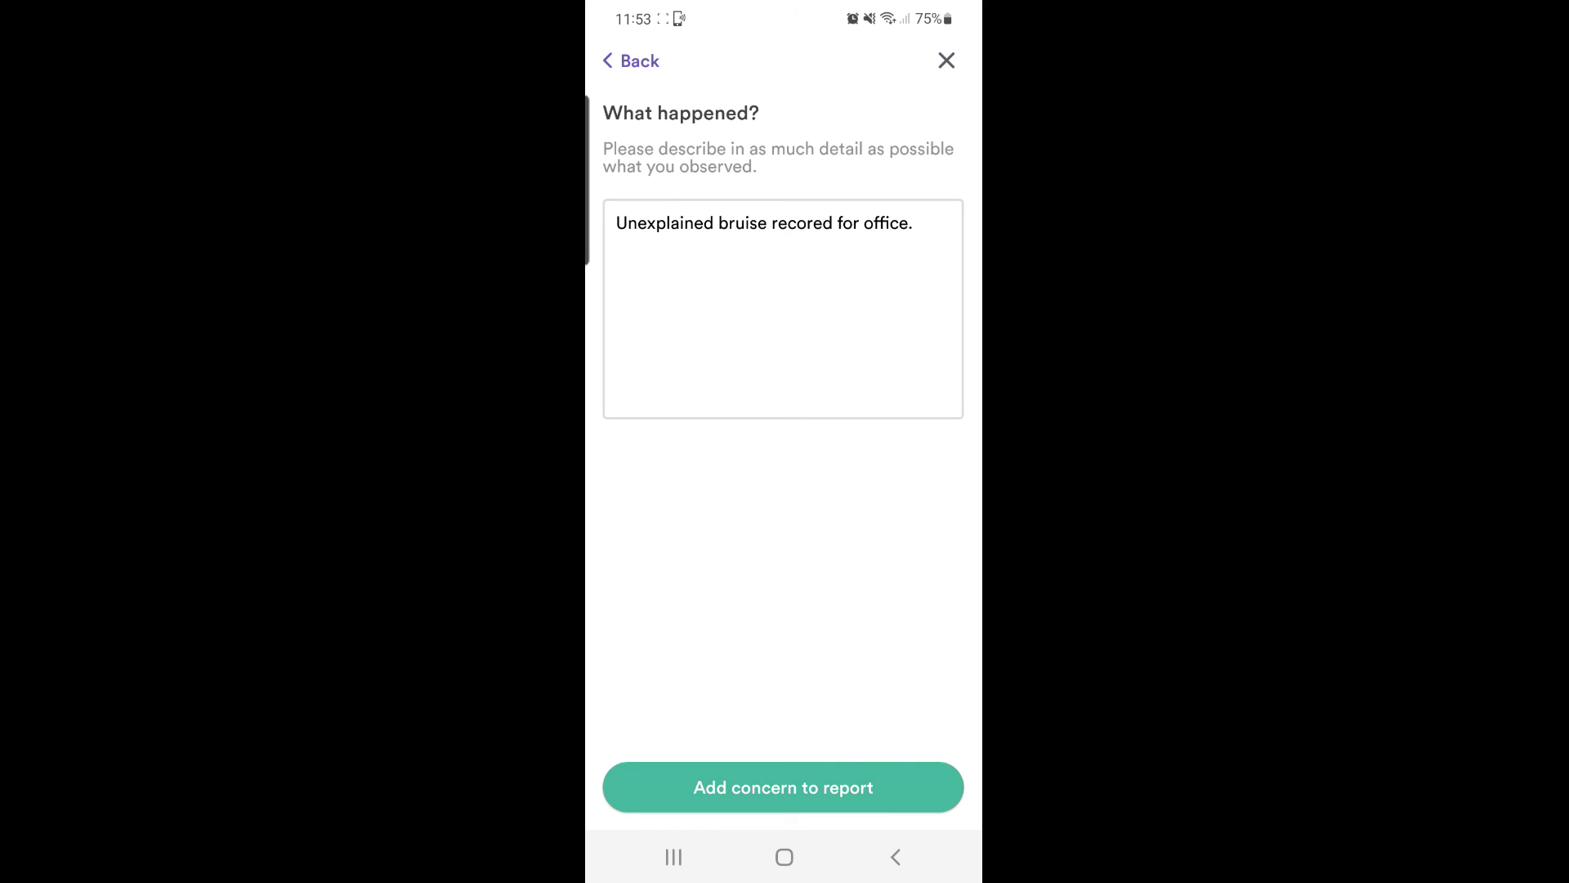
Step: Add the Unexplained bruise concern to the visit report, raising an alert
{"action": "left_click", "coordinate": [783, 787]}
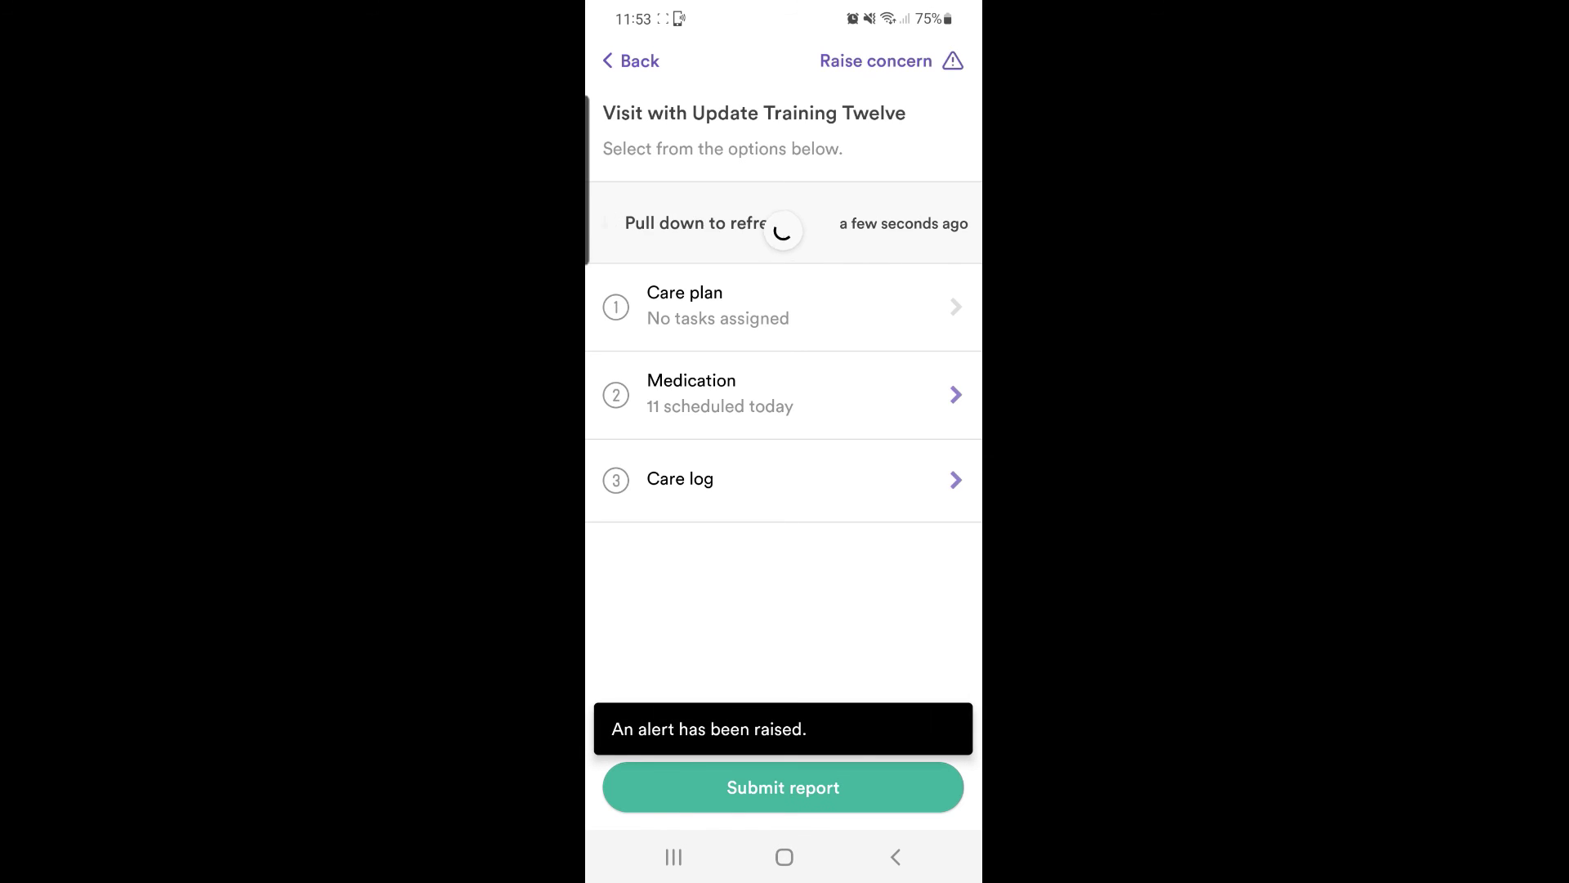